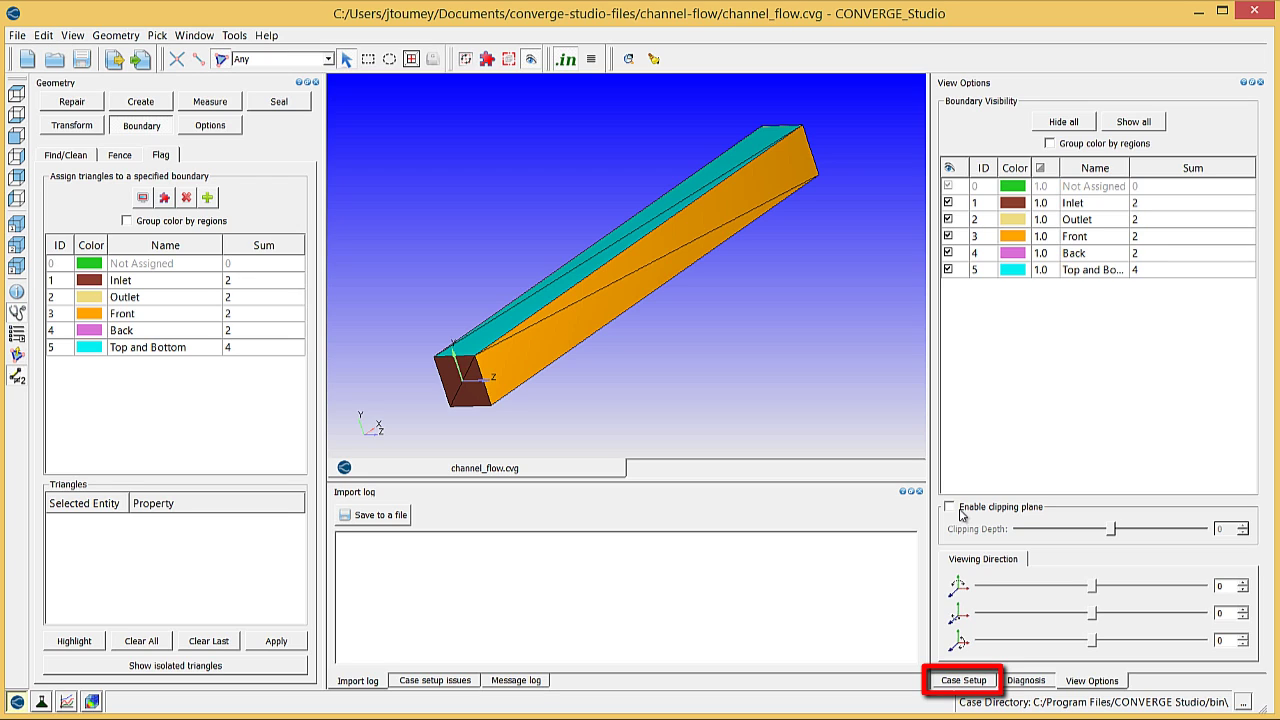
- Show the Case Setup dock and begin the case setup for the channel flow model
click(978, 680)
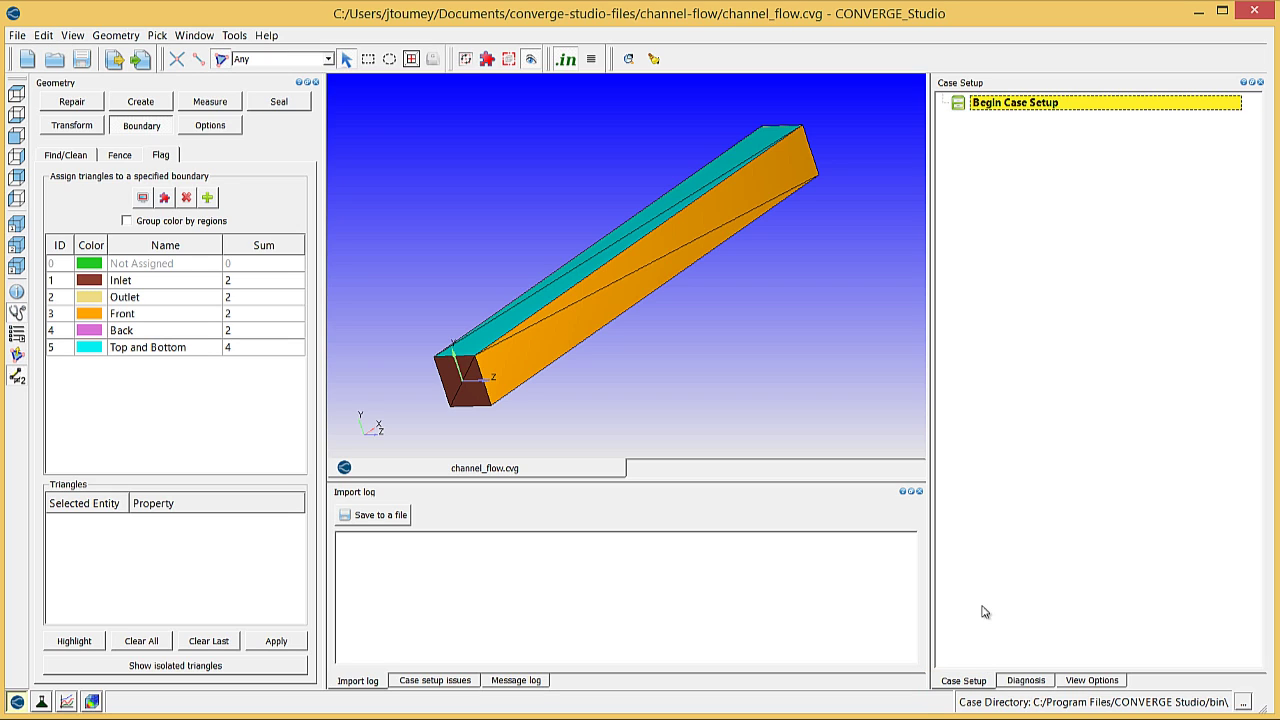
click(86, 37)
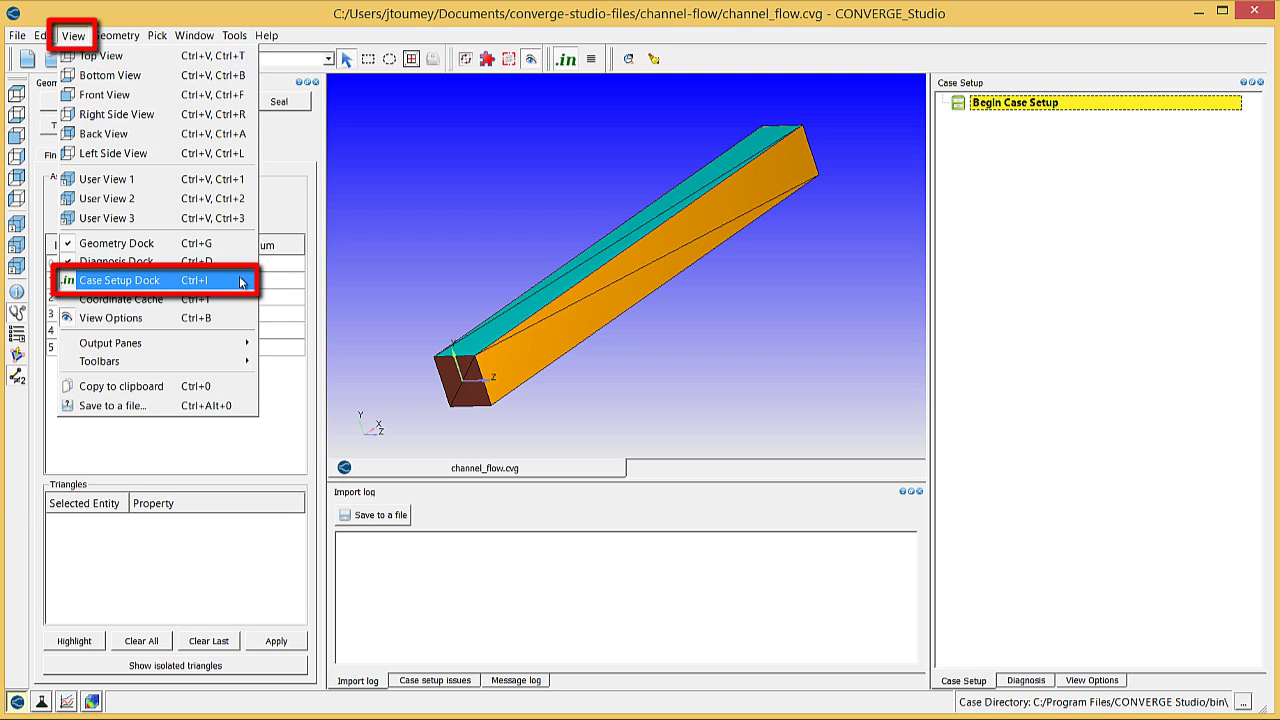
click(288, 376)
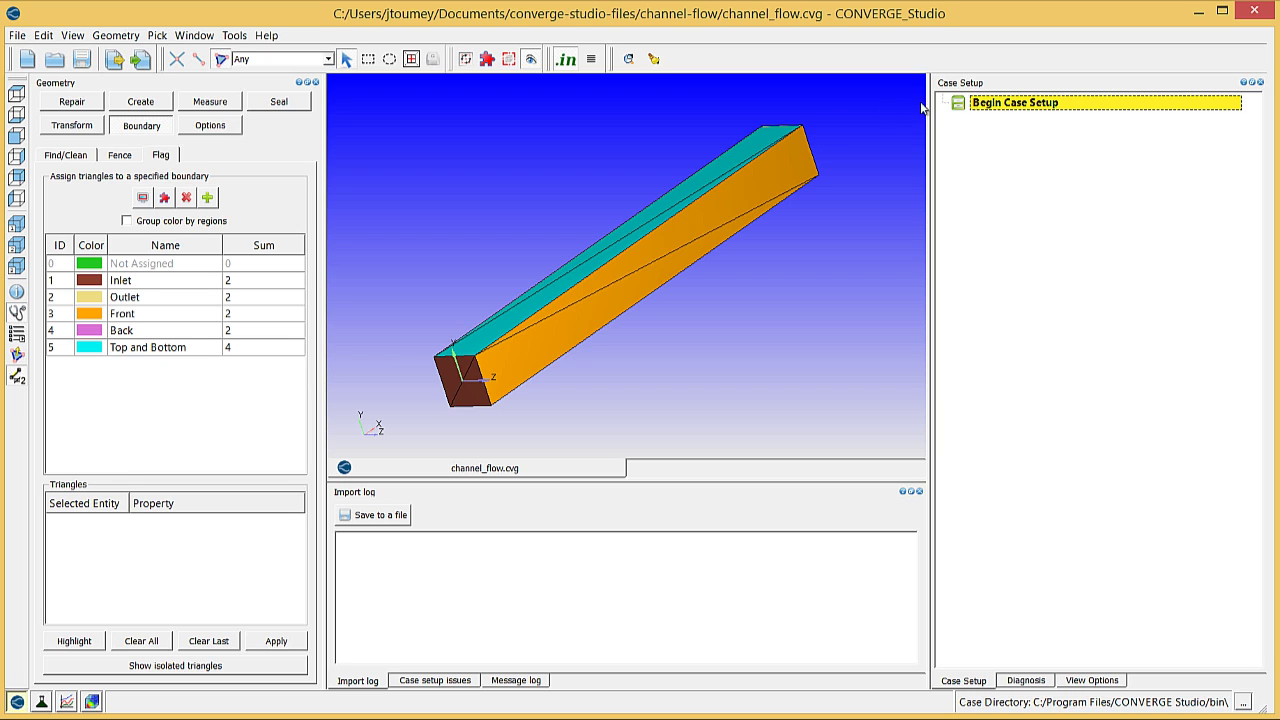
drag(997, 88, 985, 211)
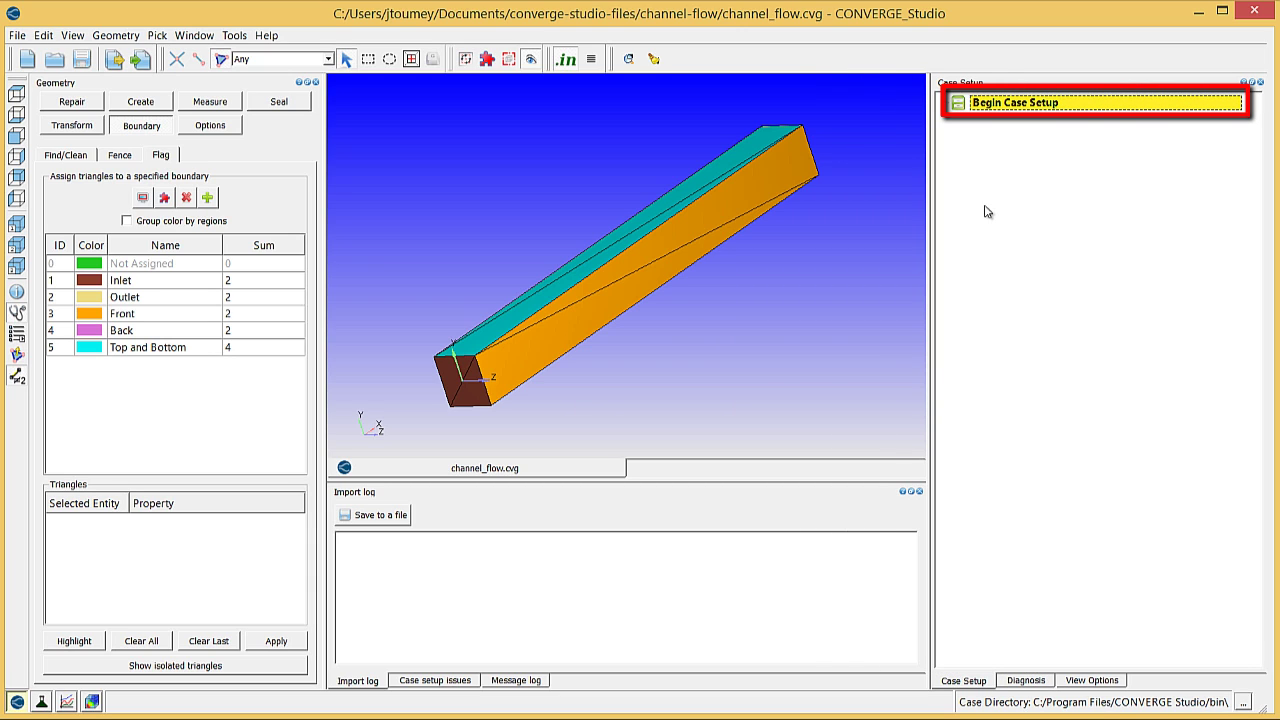
double_click(1034, 104)
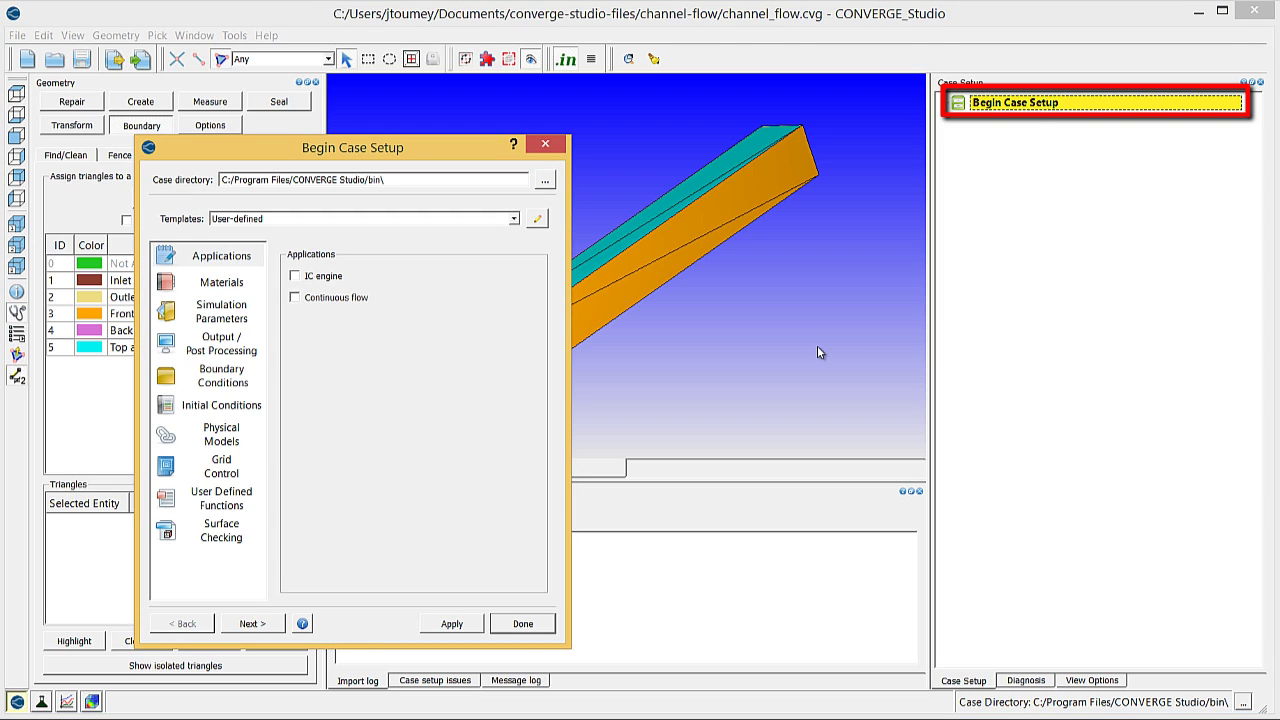
- In the Materials category, enable Species (not in mech.dat) and disable Reaction mechanism (mech.dat)
click(255, 286)
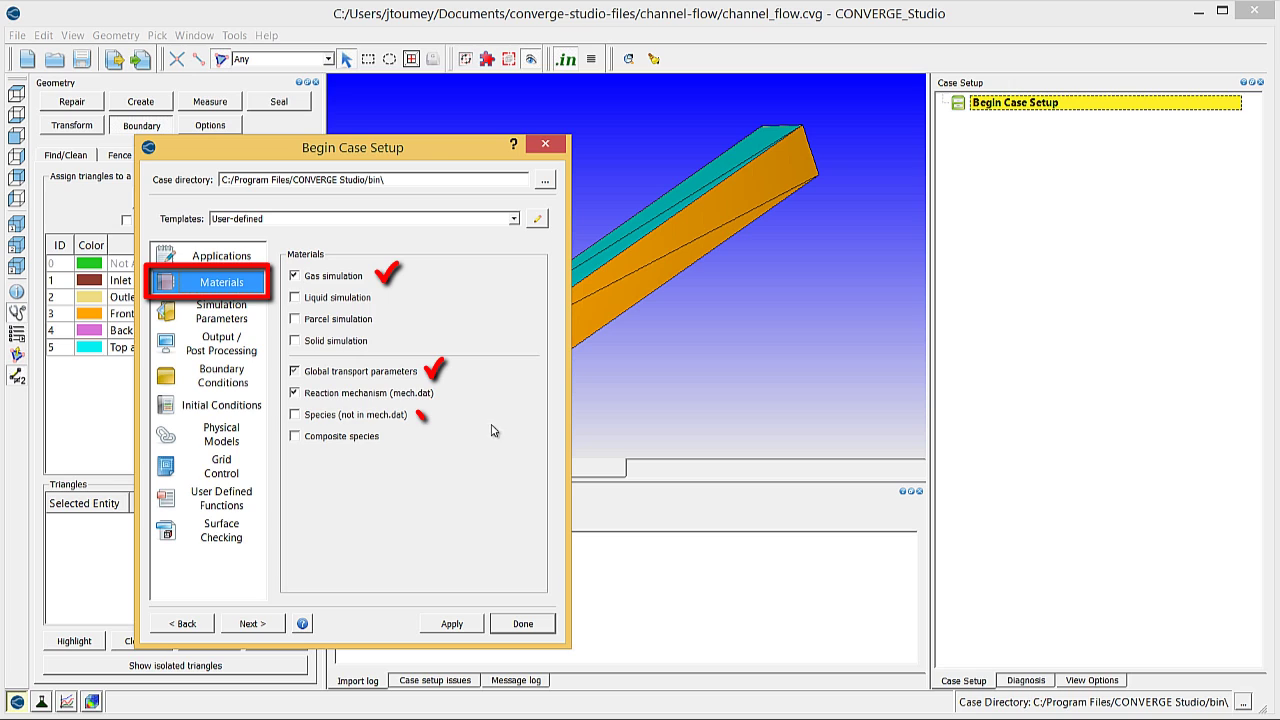
click(356, 420)
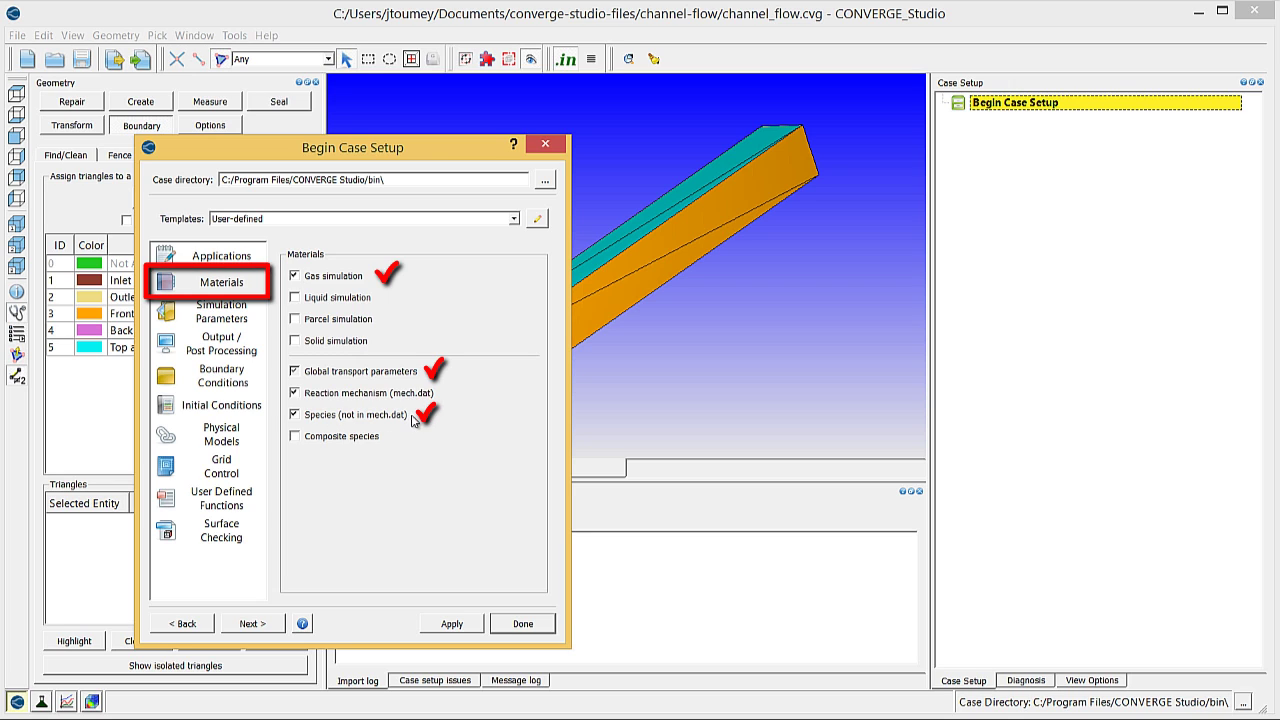
click(411, 399)
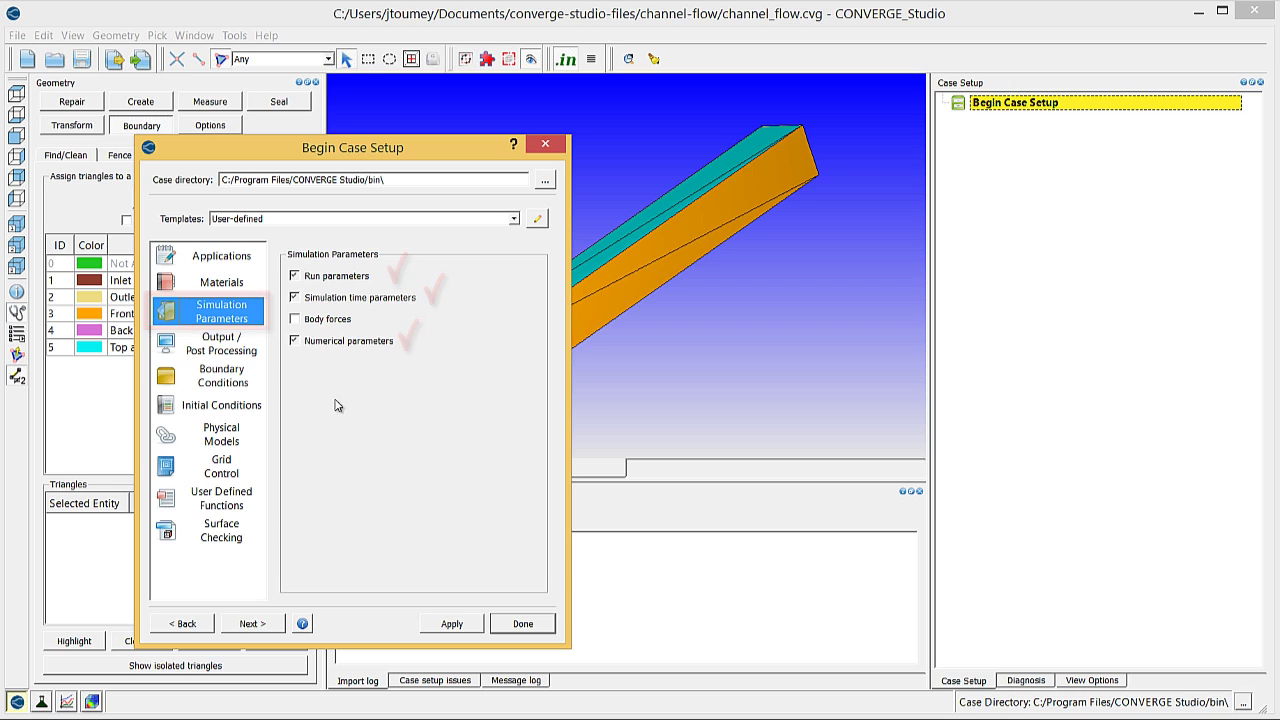
- Keep the default output, boundary and initial condition options, and disable Turbulence modeling among the physical models
click(242, 352)
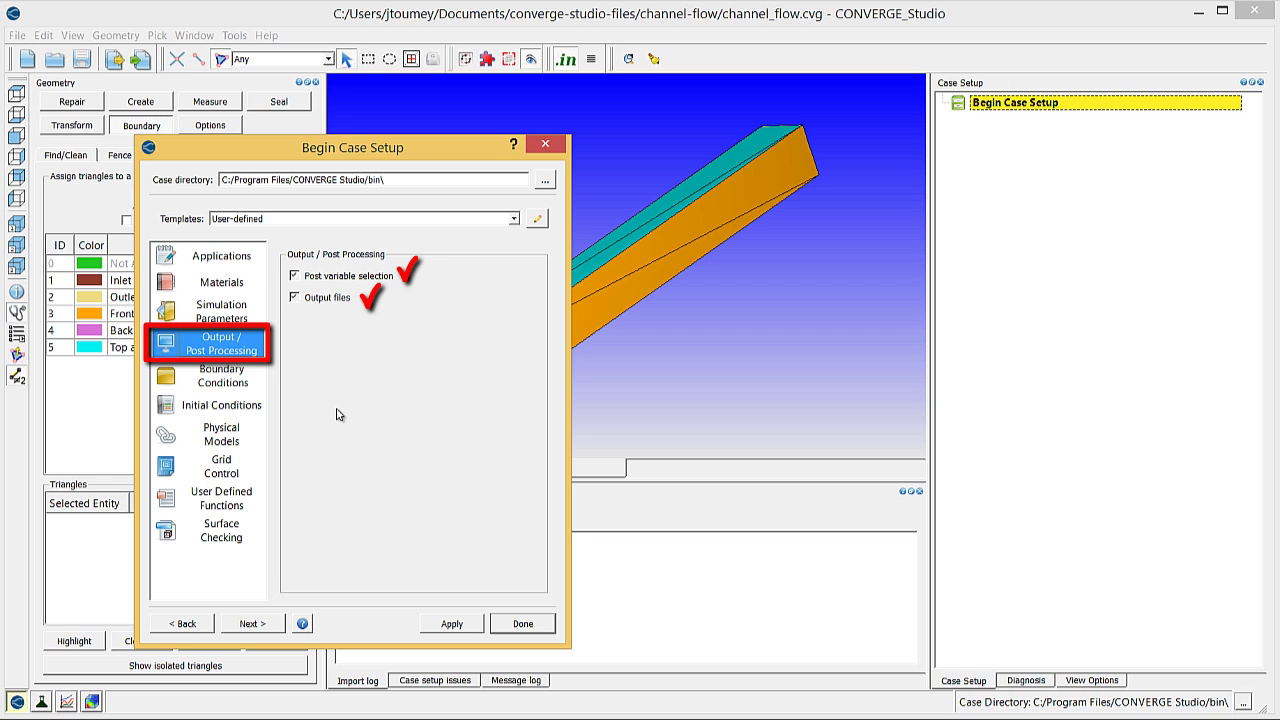
click(258, 378)
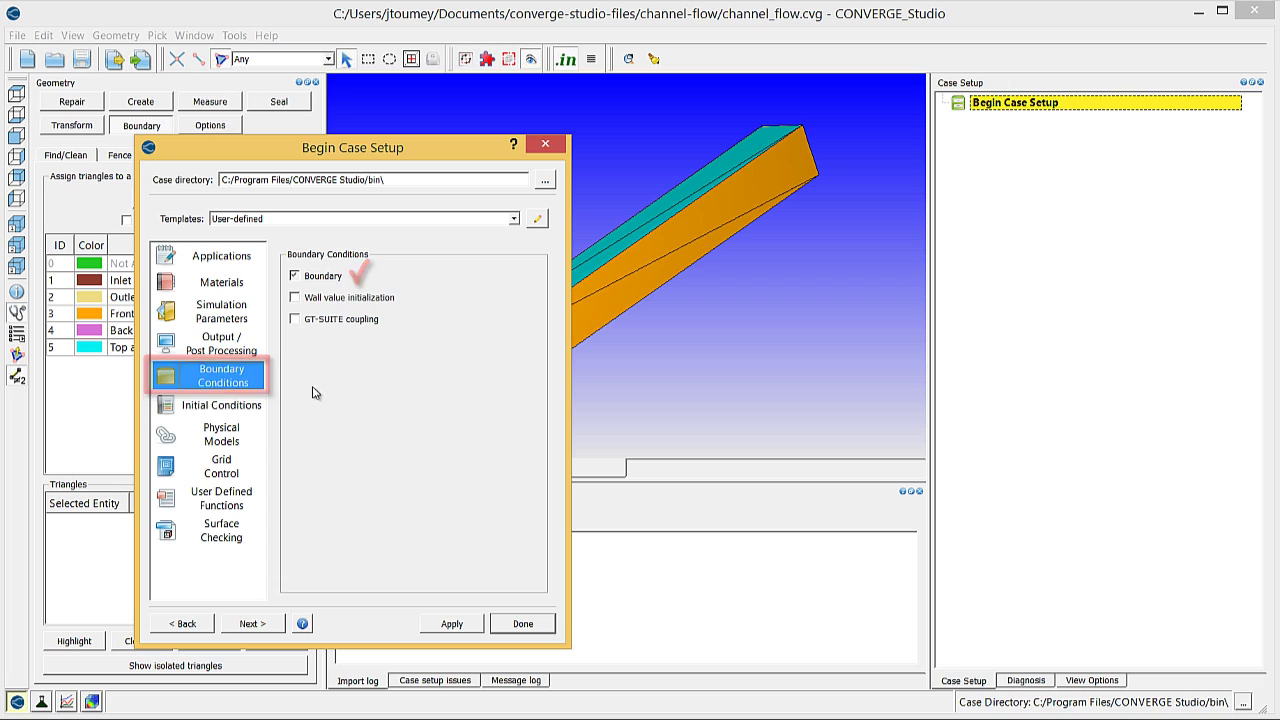
click(228, 405)
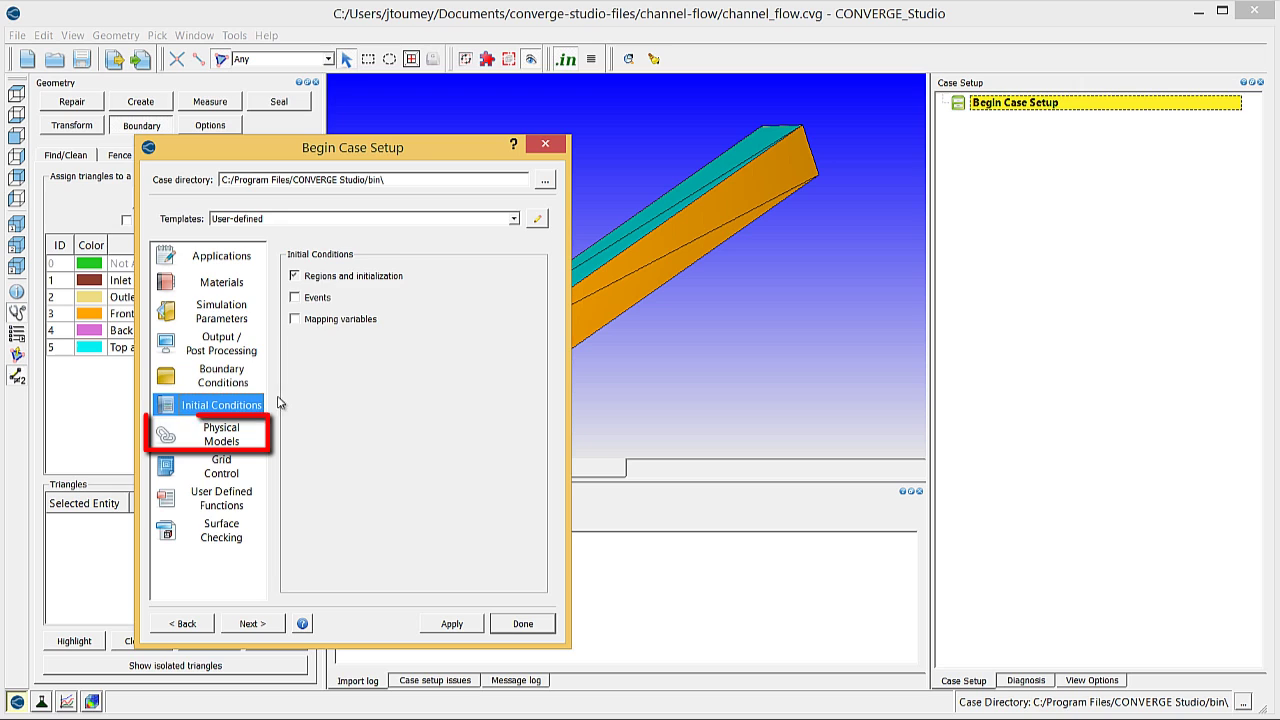
click(243, 433)
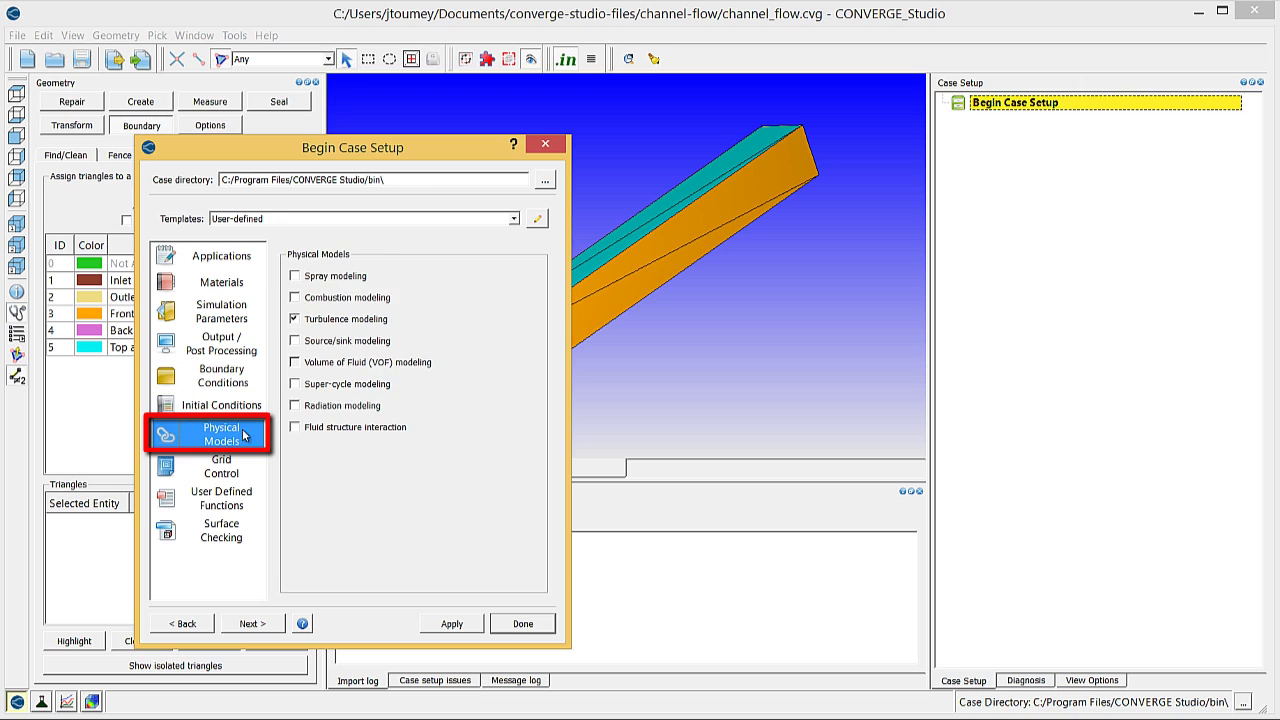
click(350, 320)
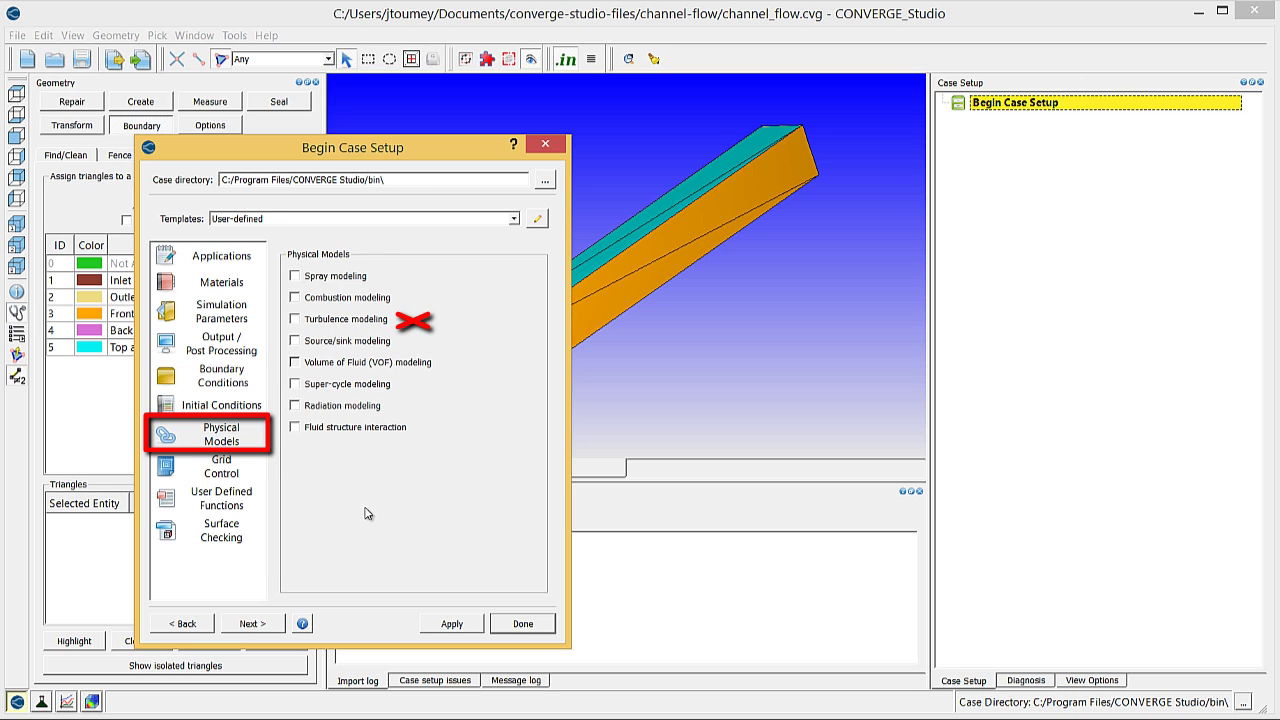
- Enable Fixed embedding and Grid-scaling under Grid Control, and apply the case setup selections
click(238, 470)
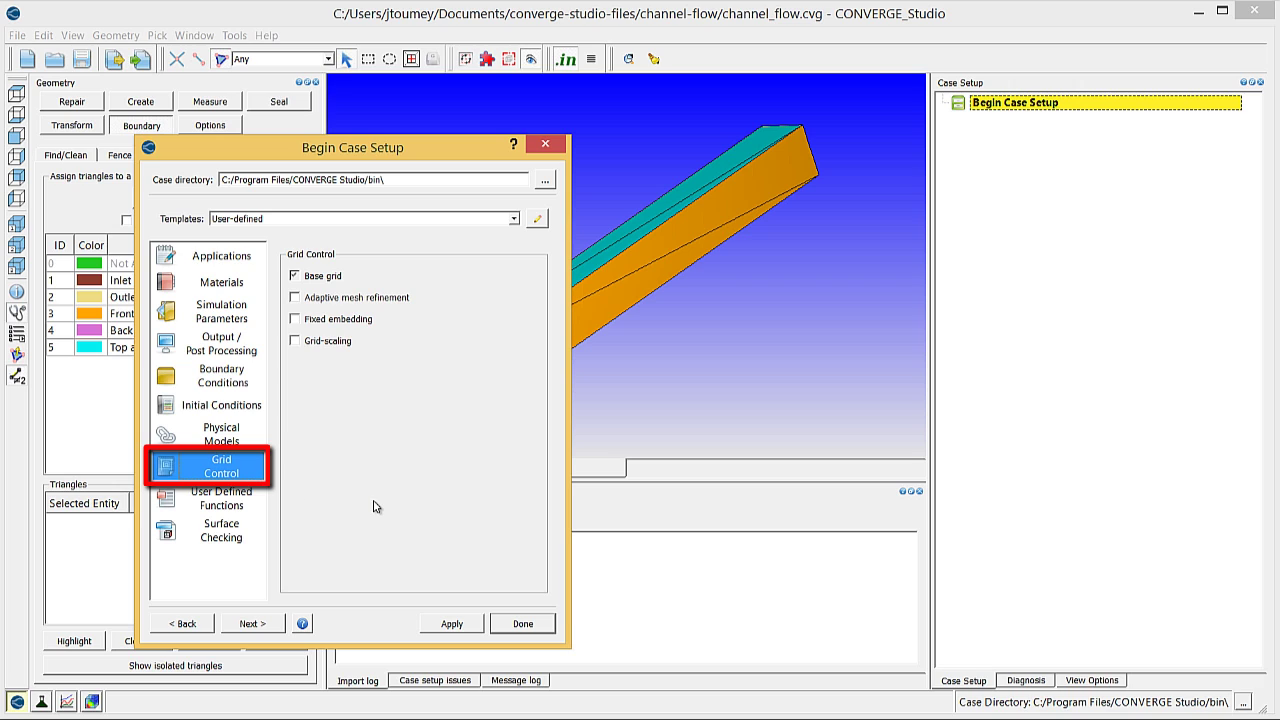
click(344, 320)
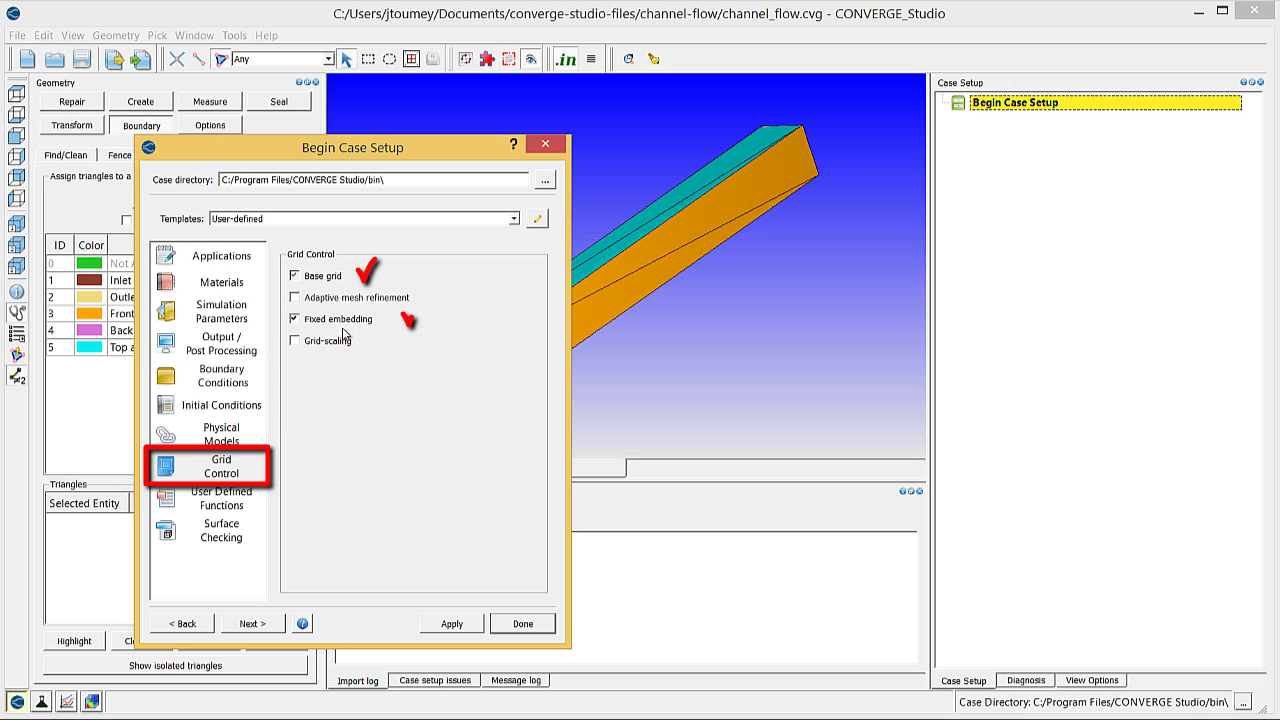
click(338, 342)
click(458, 625)
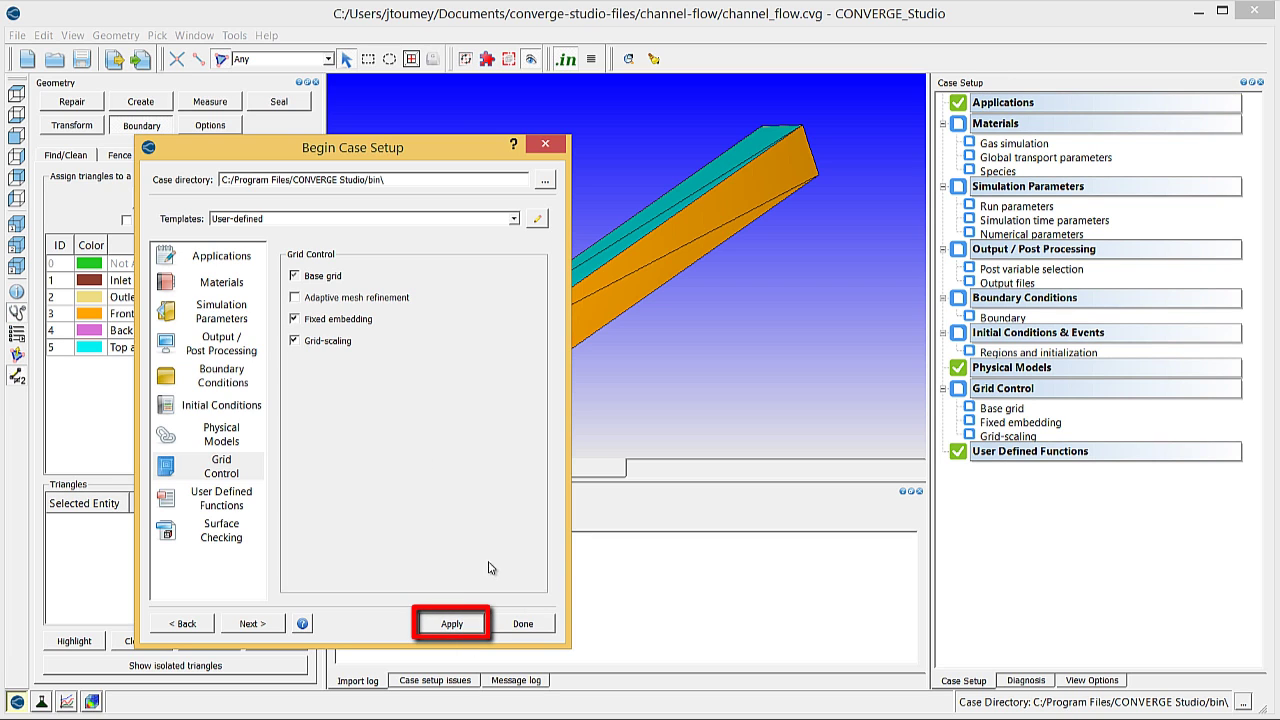
click(523, 624)
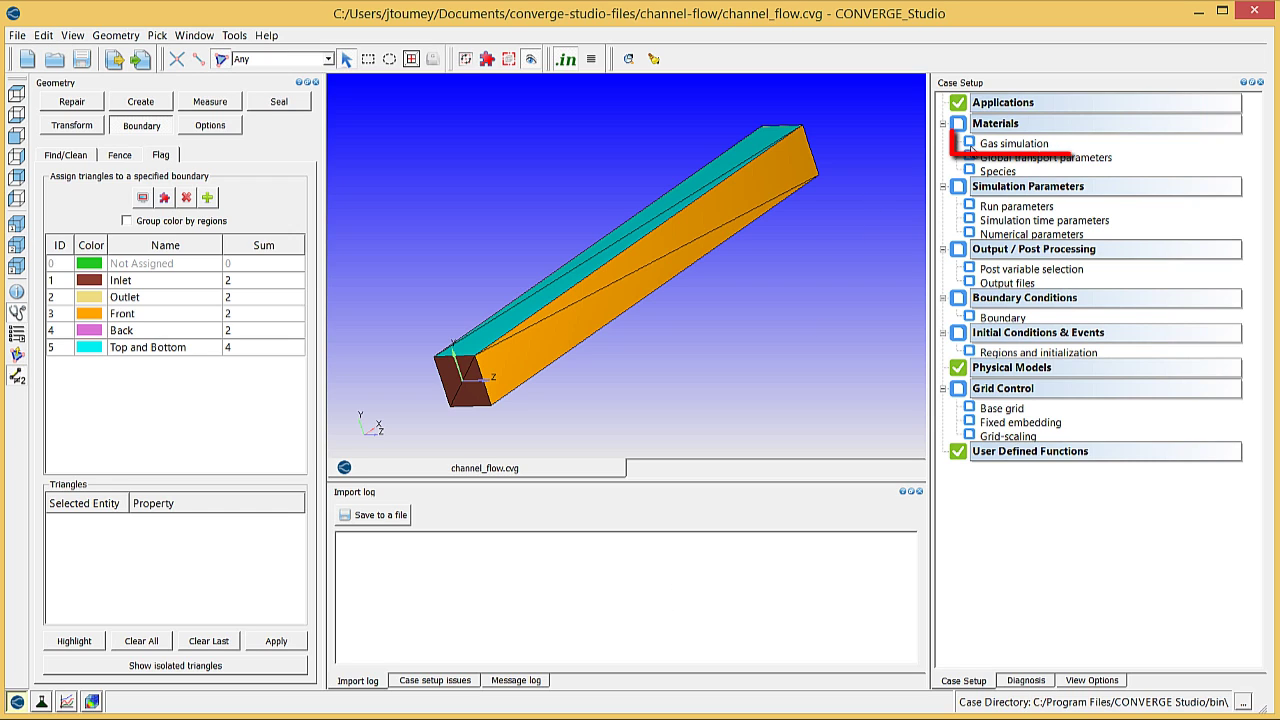
- Open the gas simulation settings and accept the default gas thermodynamic data without importing a therm.dat file
double_click(1000, 146)
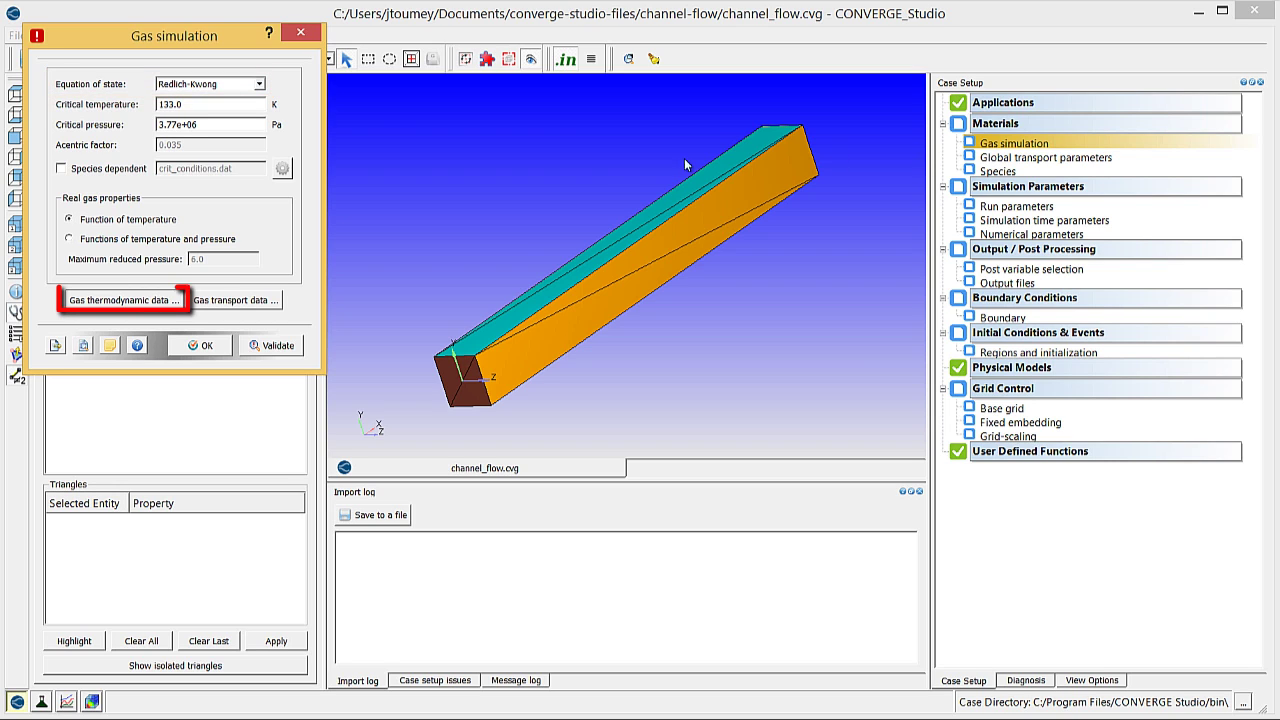
click(173, 305)
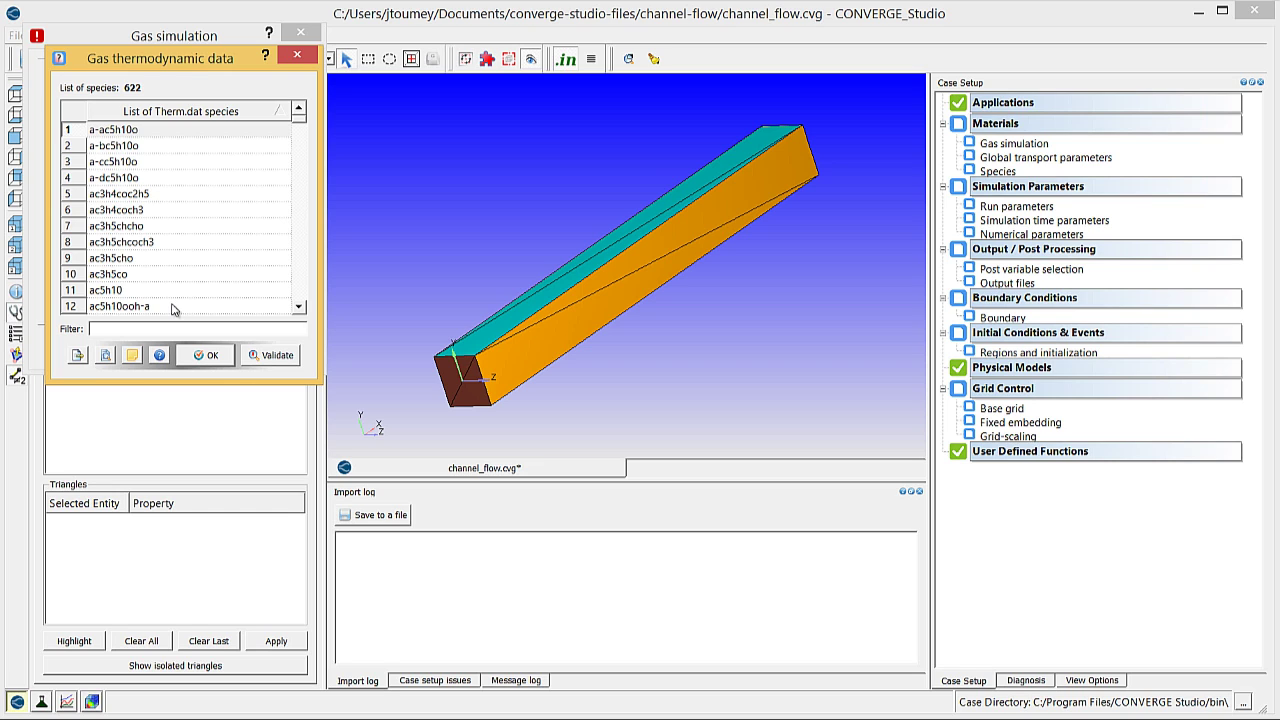
click(78, 356)
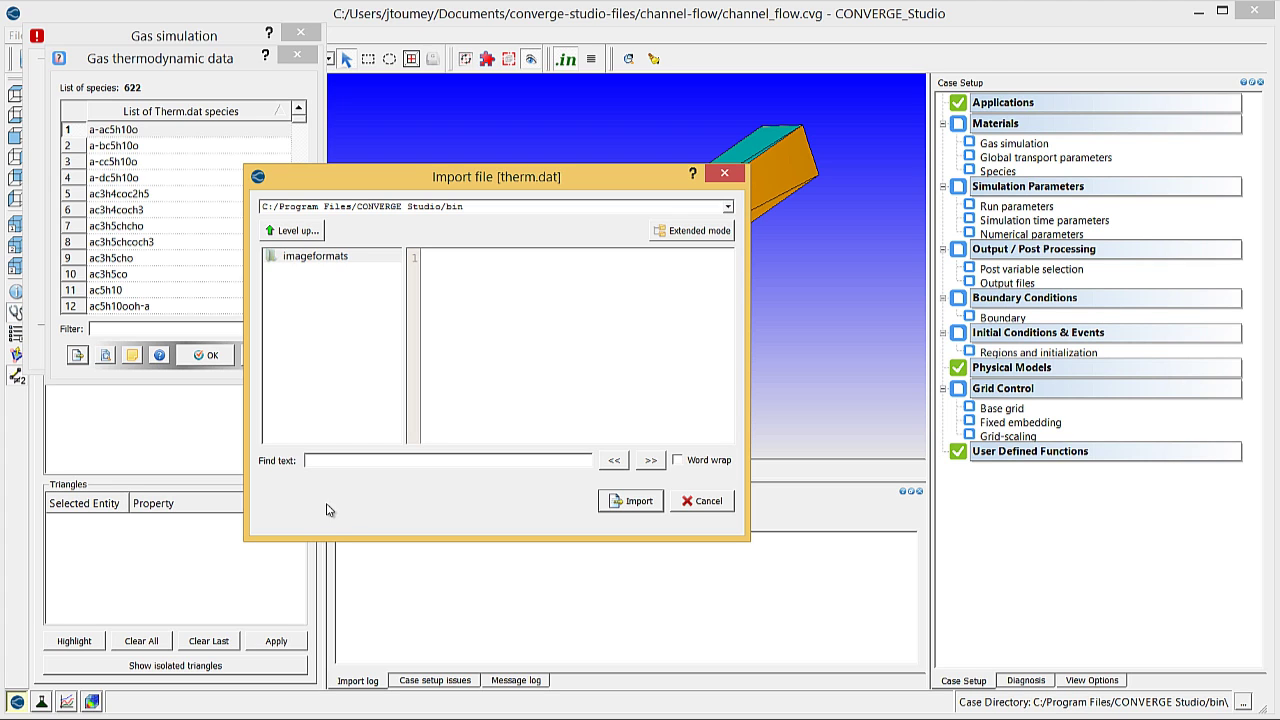
click(702, 501)
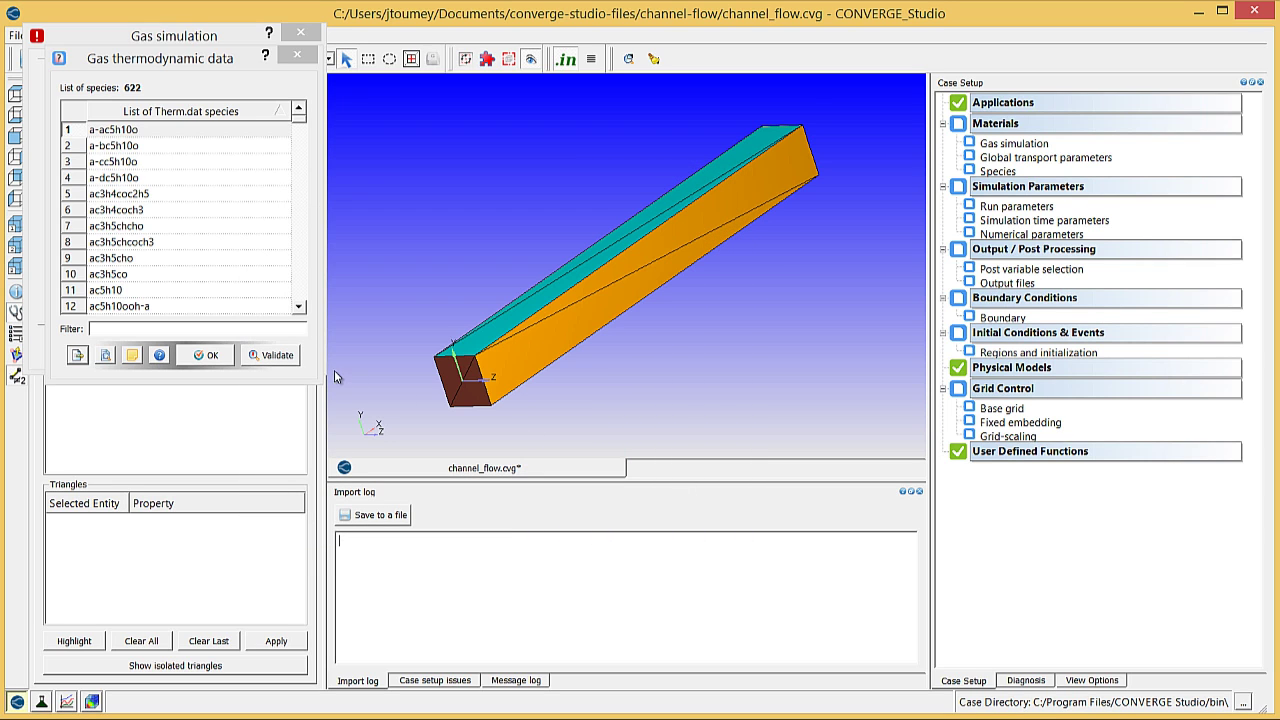
click(206, 355)
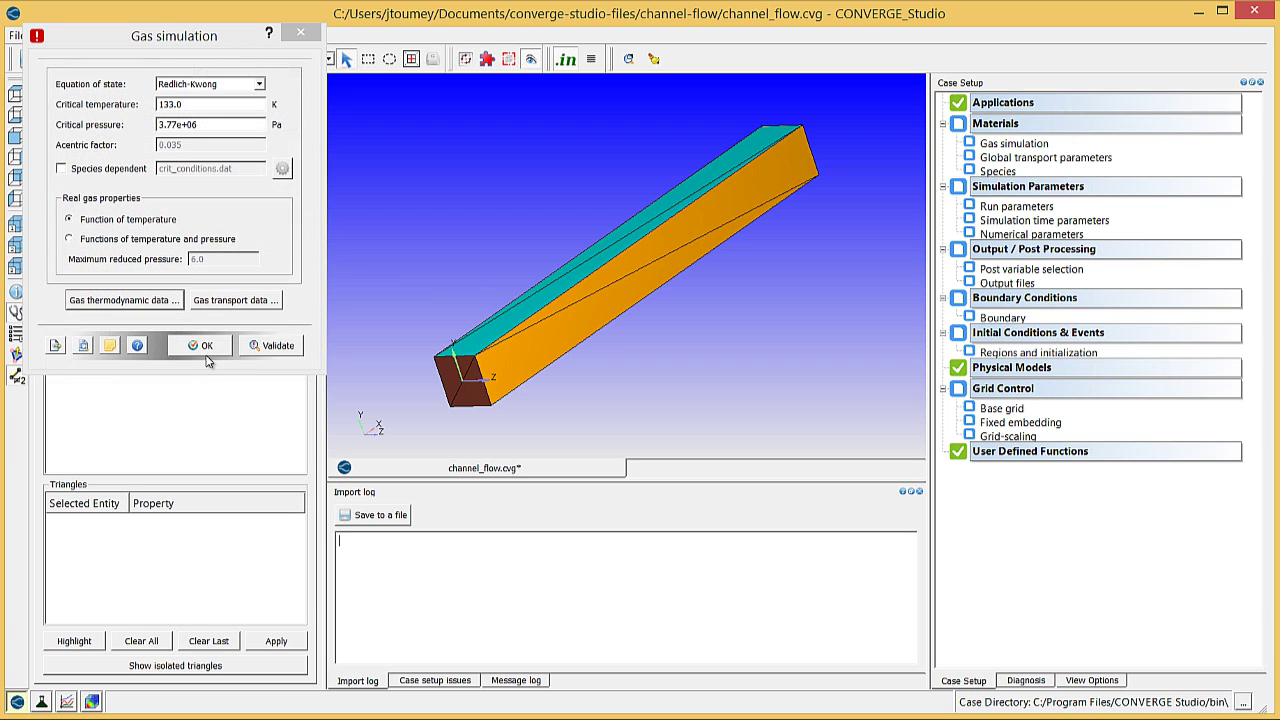
- Review the gas transport data and accept the default table without importing a gas.dat file
click(270, 308)
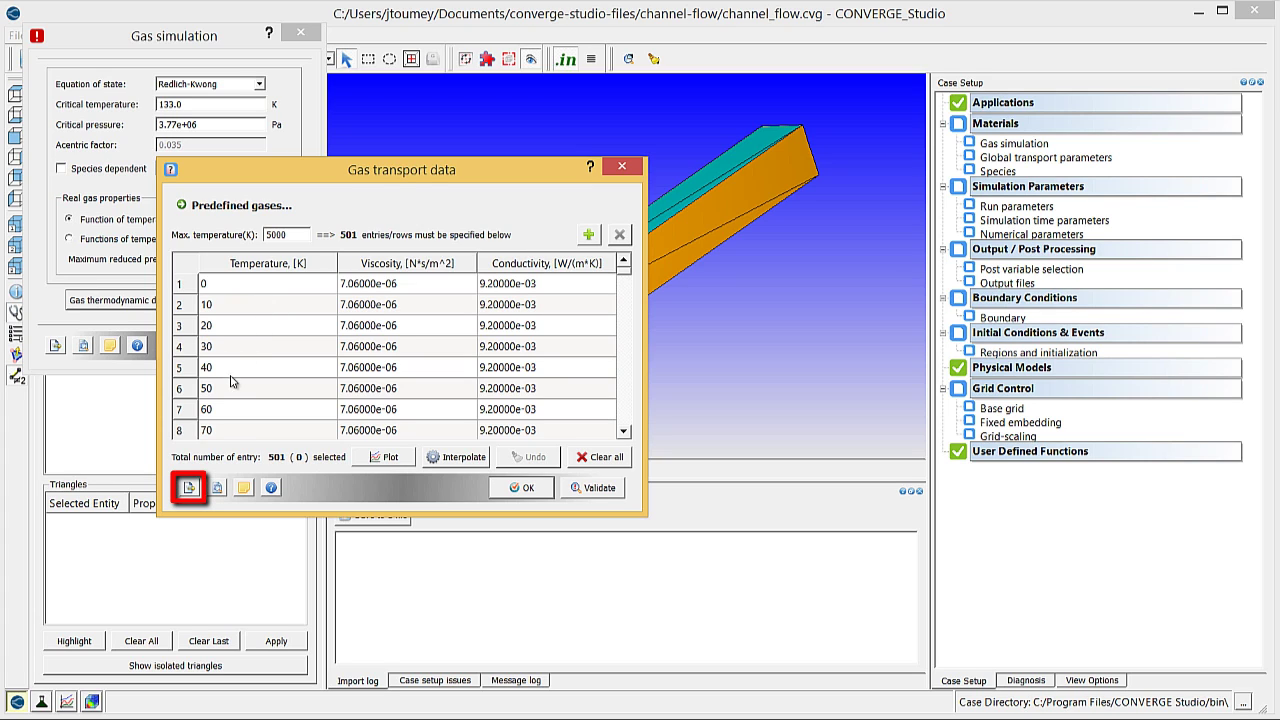
click(186, 487)
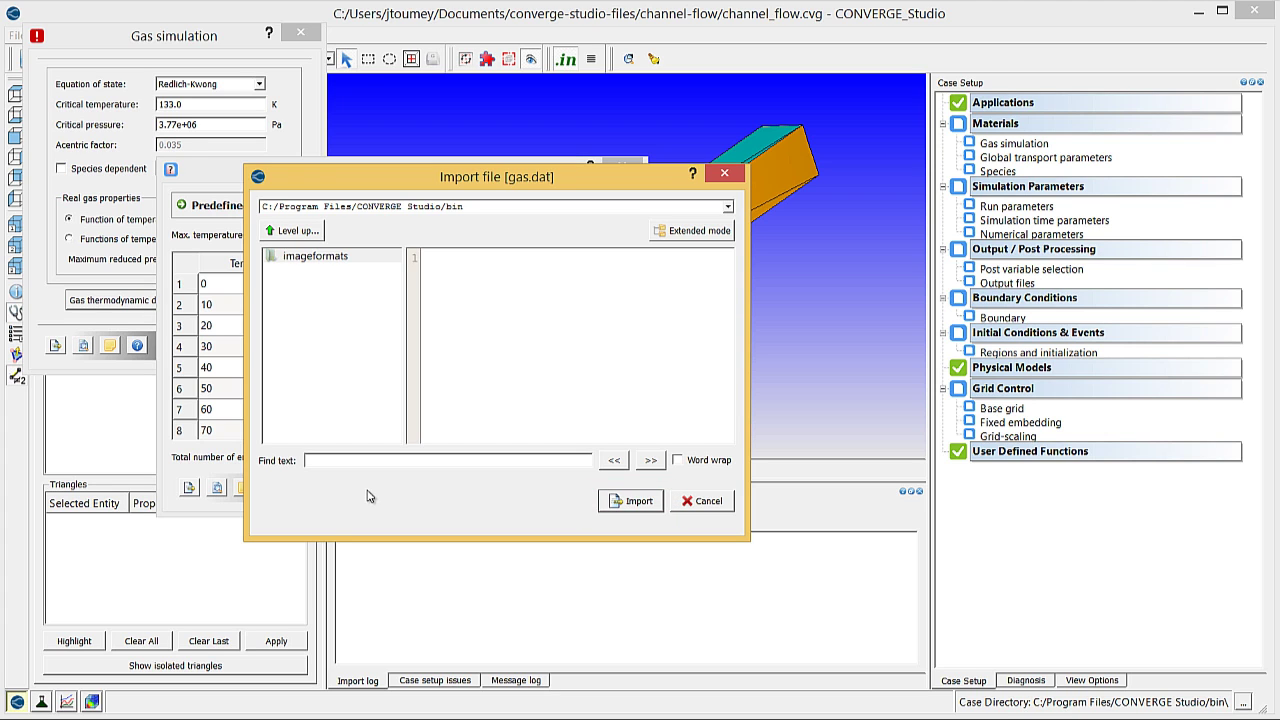
click(703, 501)
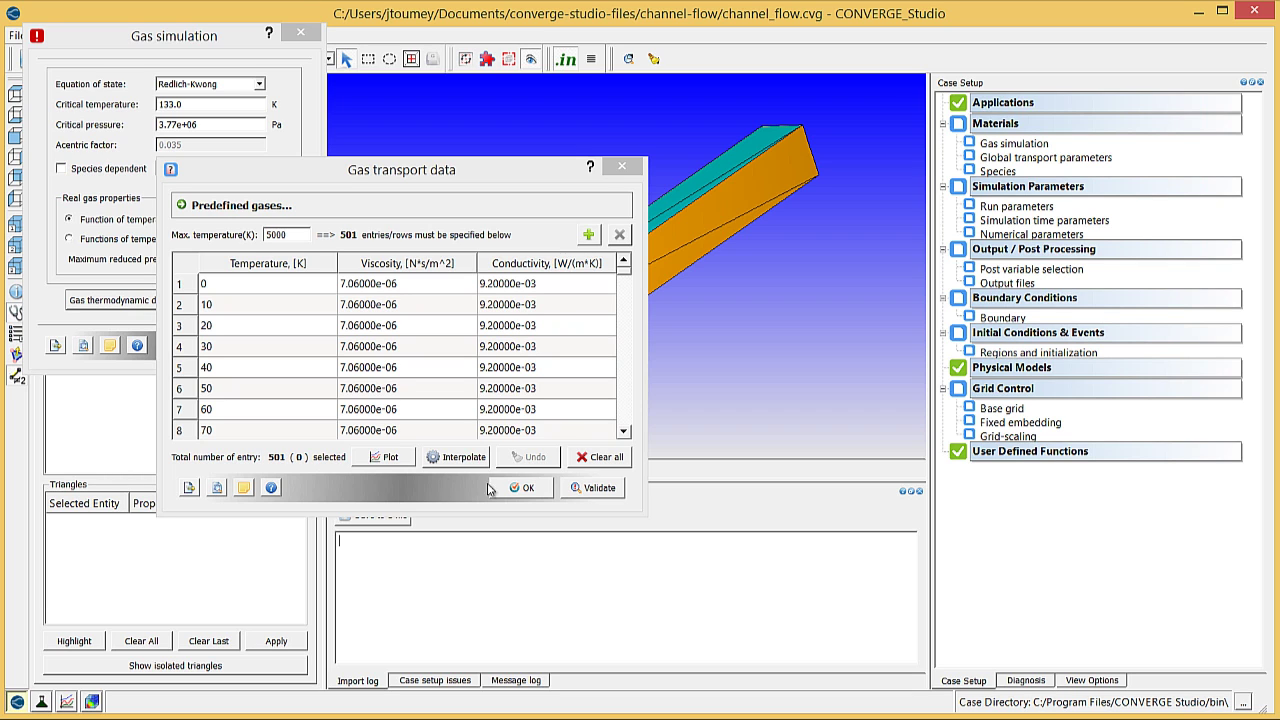
click(526, 489)
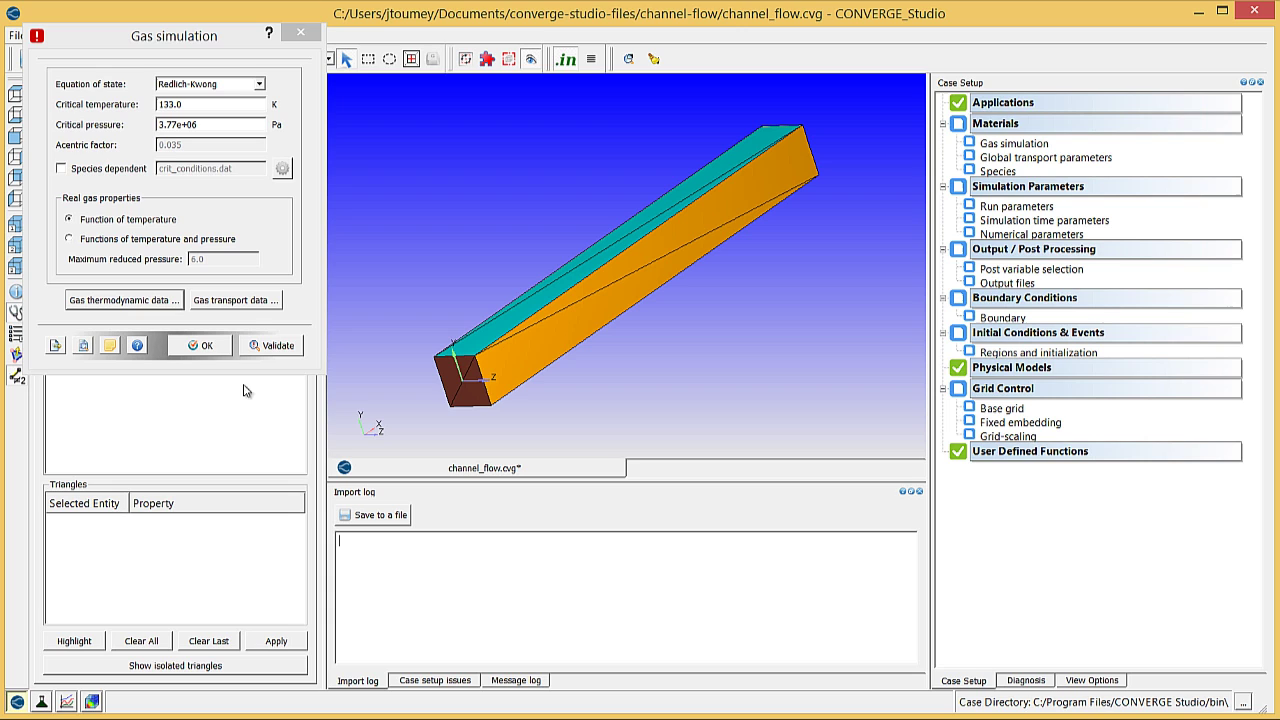
- Accept the default gas simulation settings and the default global transport parameters
click(210, 346)
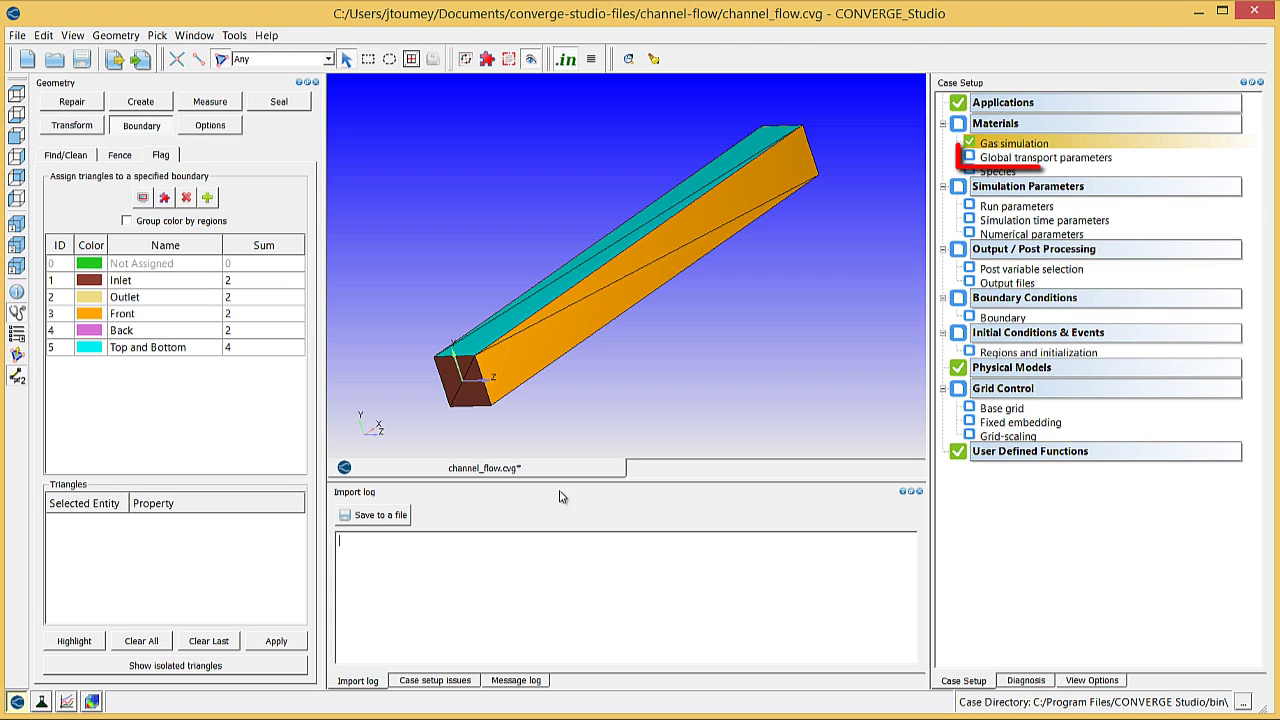
double_click(985, 158)
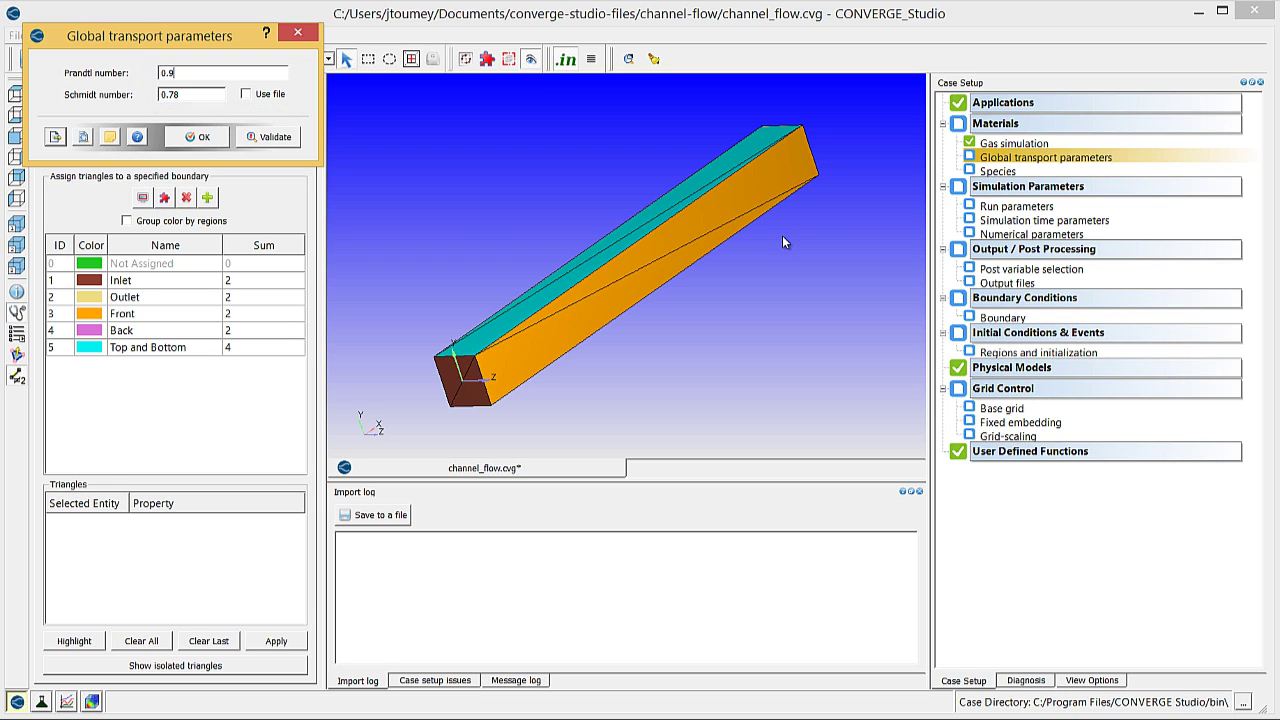
click(211, 137)
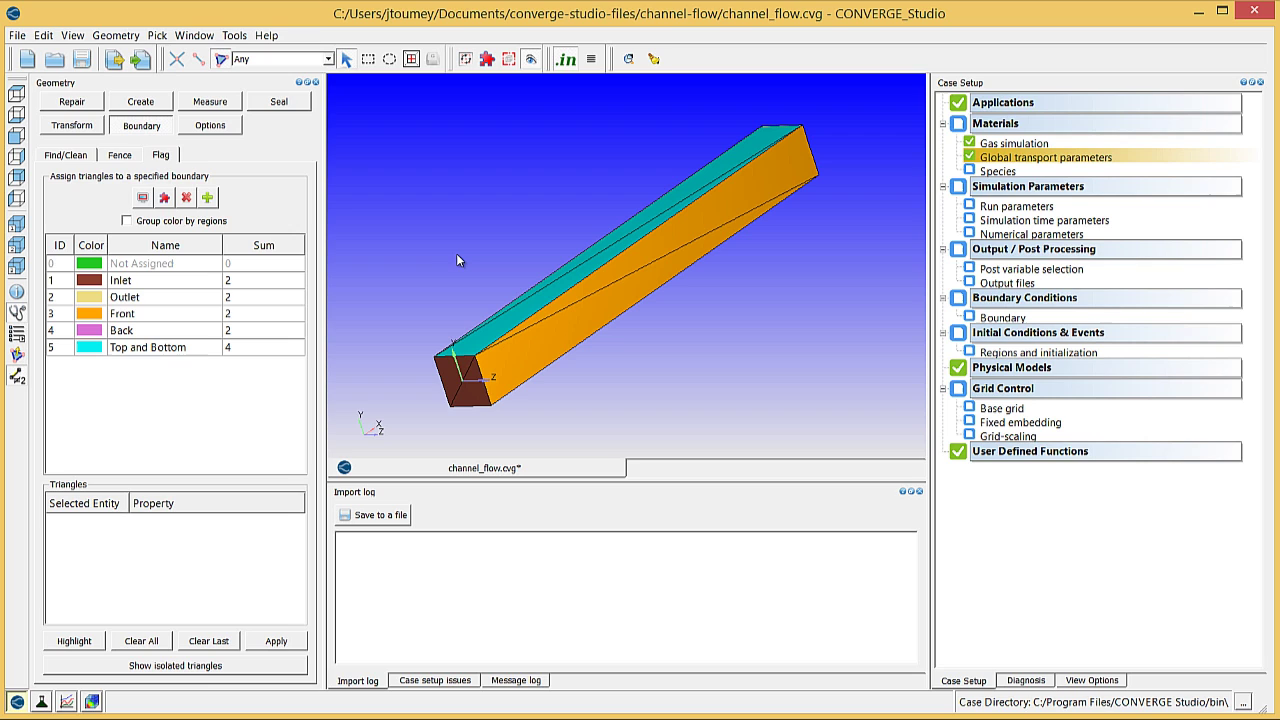
- Add o2 and n2 as gas species and accept the species list
double_click(998, 171)
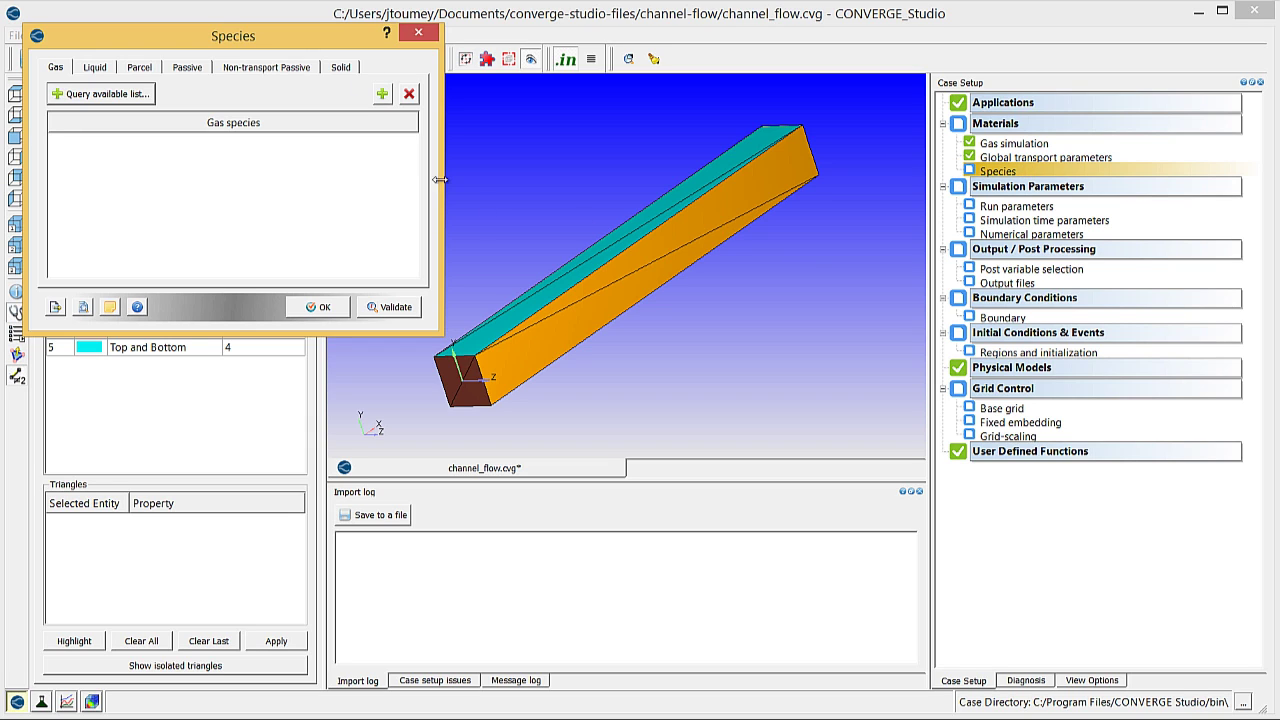
click(382, 93)
click(382, 93)
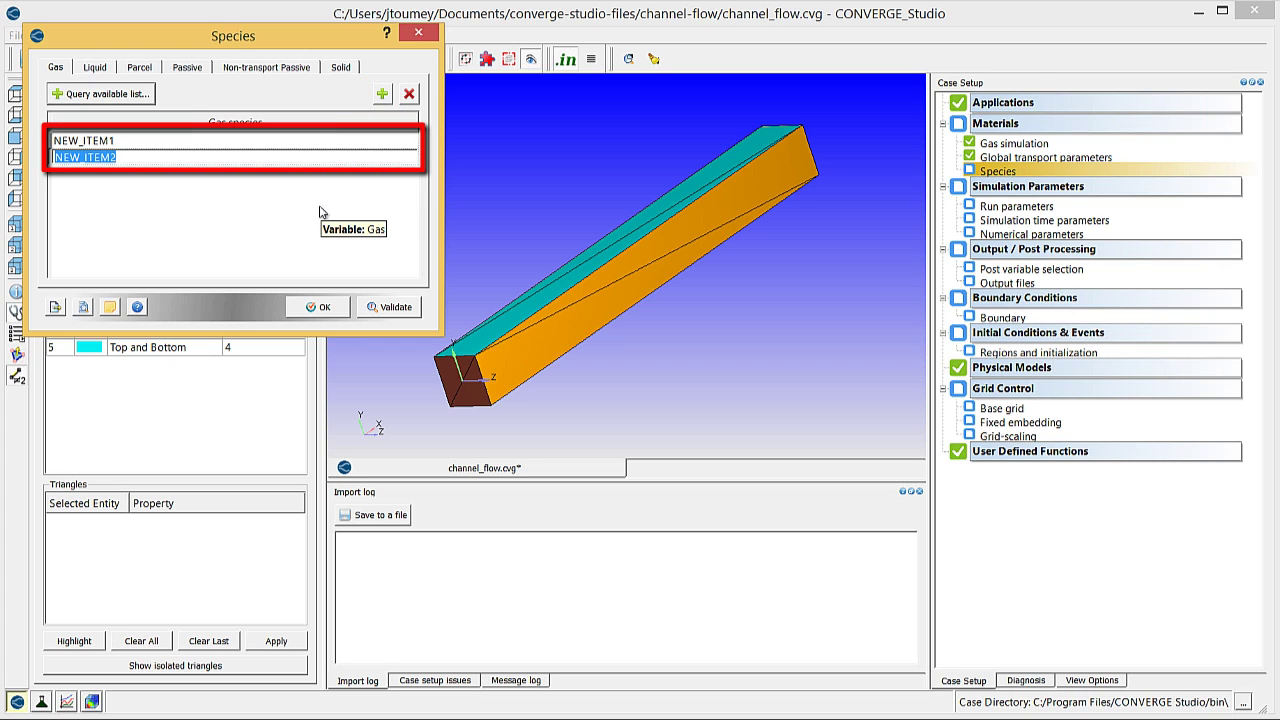
text(o2)
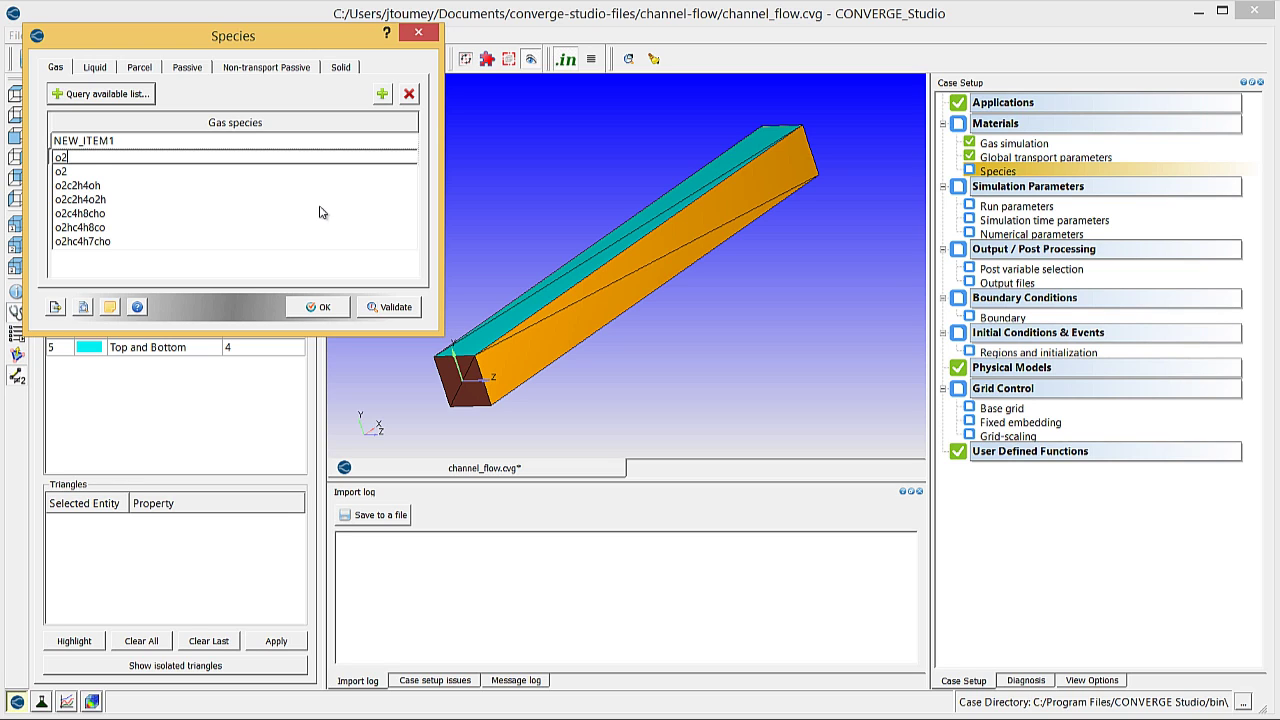
key(Return)
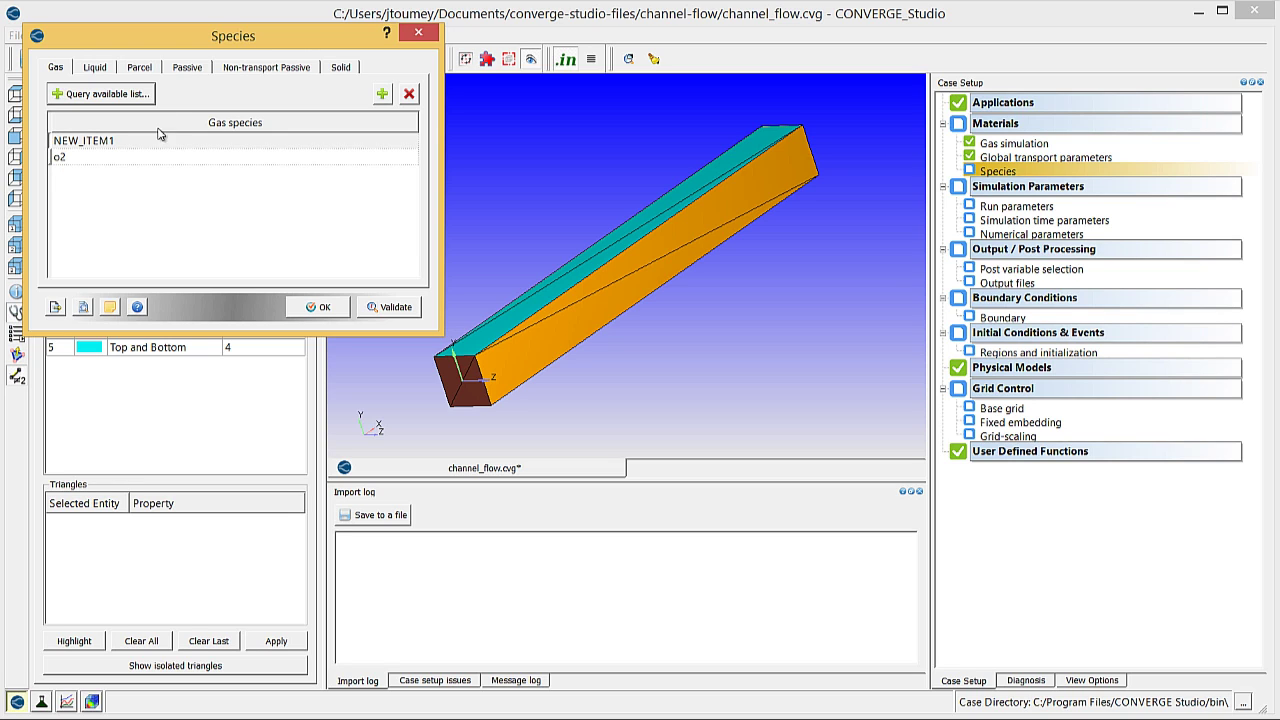
click(154, 143)
click(154, 143)
text(n2)
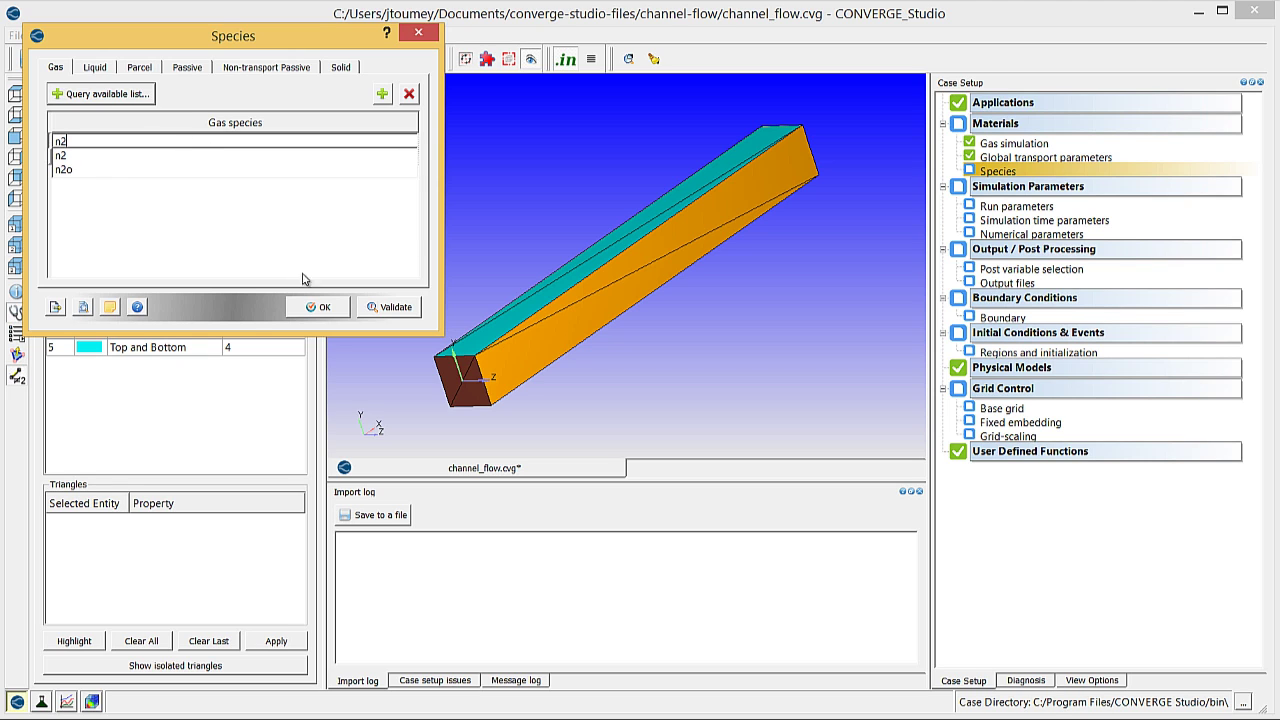
click(322, 307)
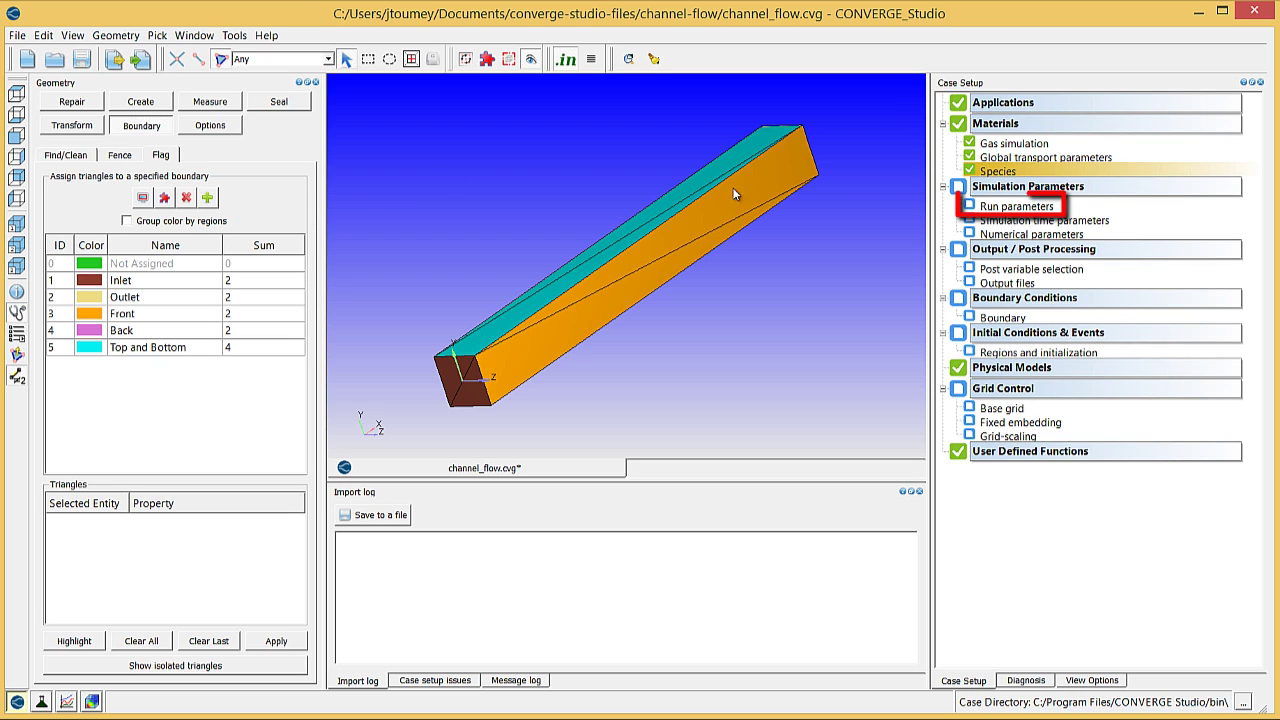
- Set the run parameters to the pressure-based steady solver and load its default tolerance, relaxation and PISO values
double_click(985, 206)
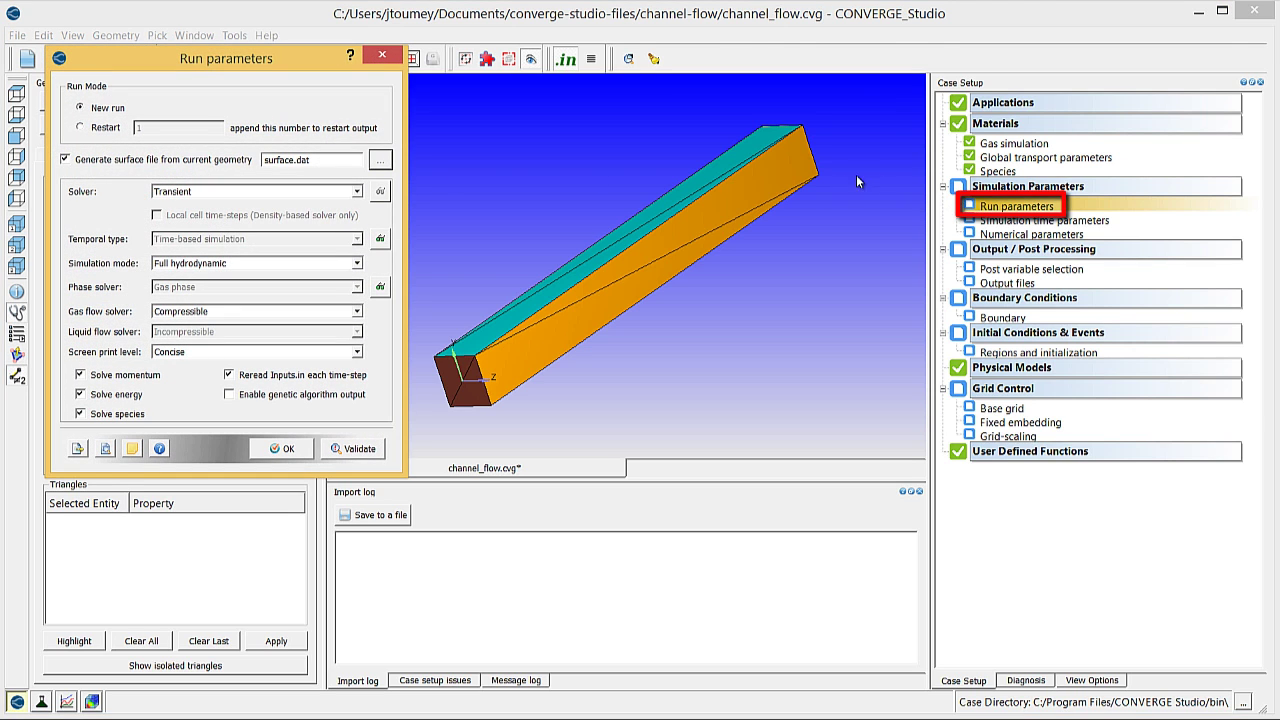
click(356, 191)
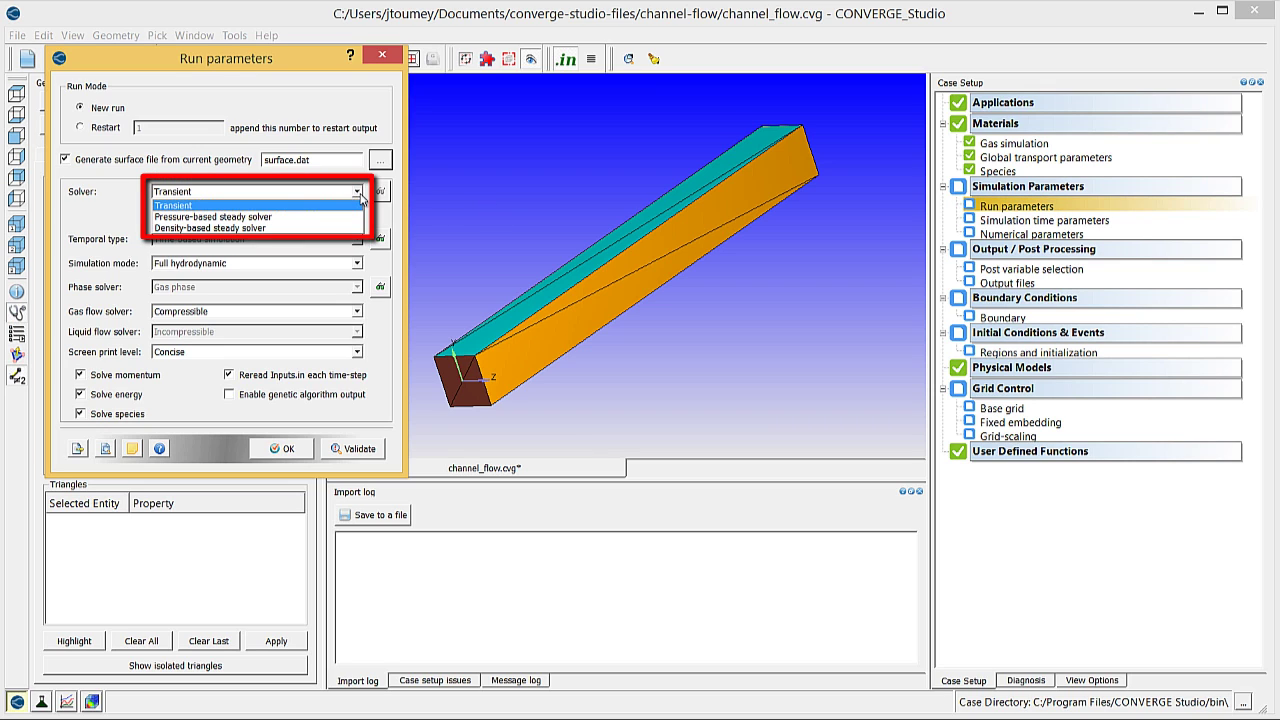
click(356, 217)
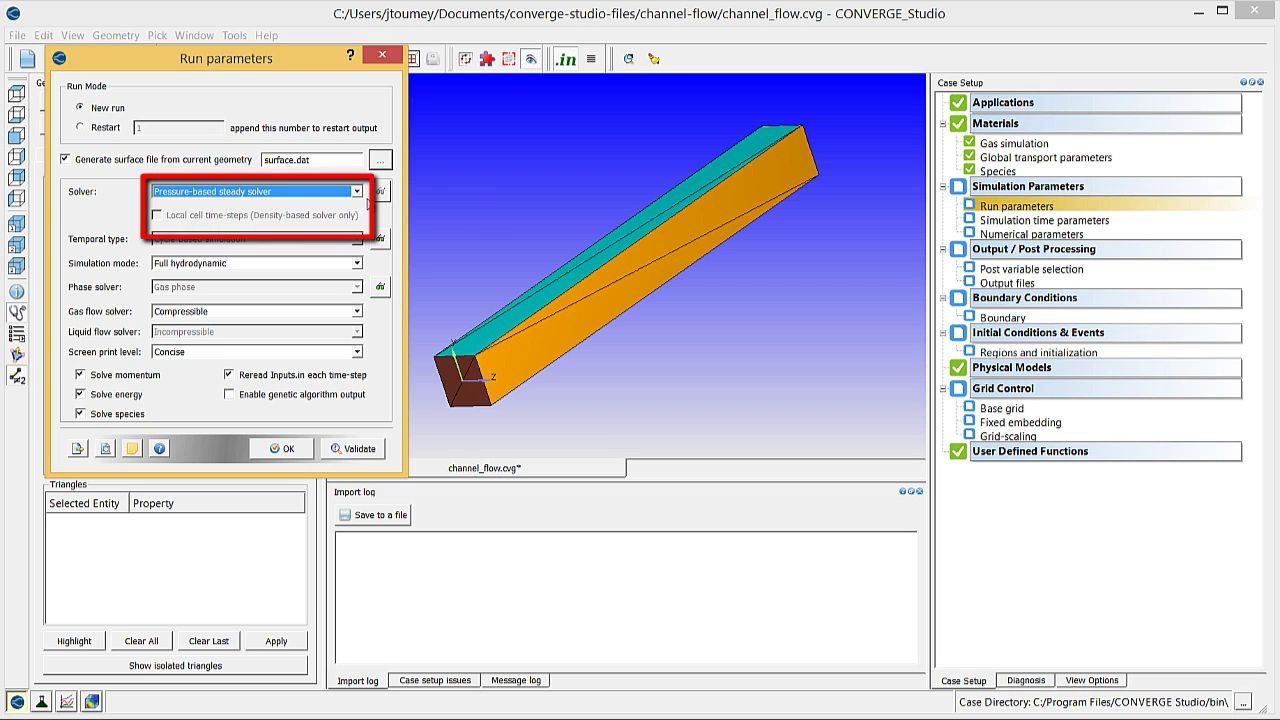
click(285, 449)
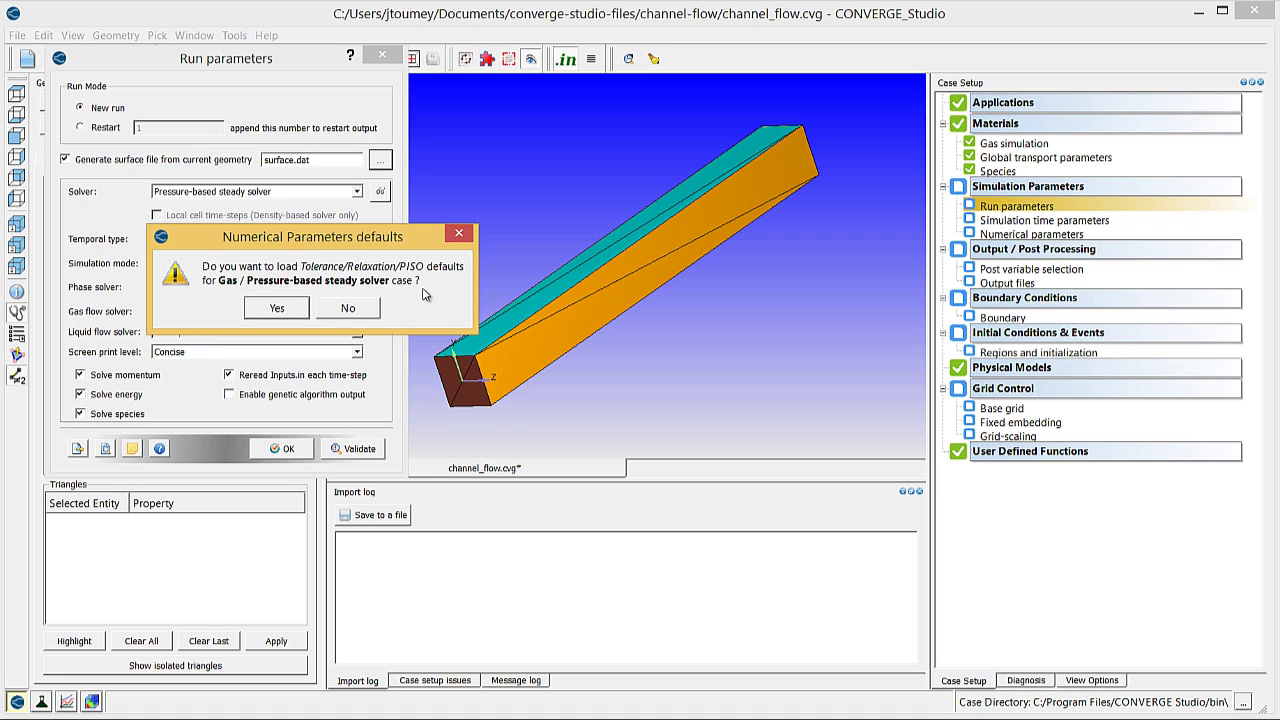
click(300, 308)
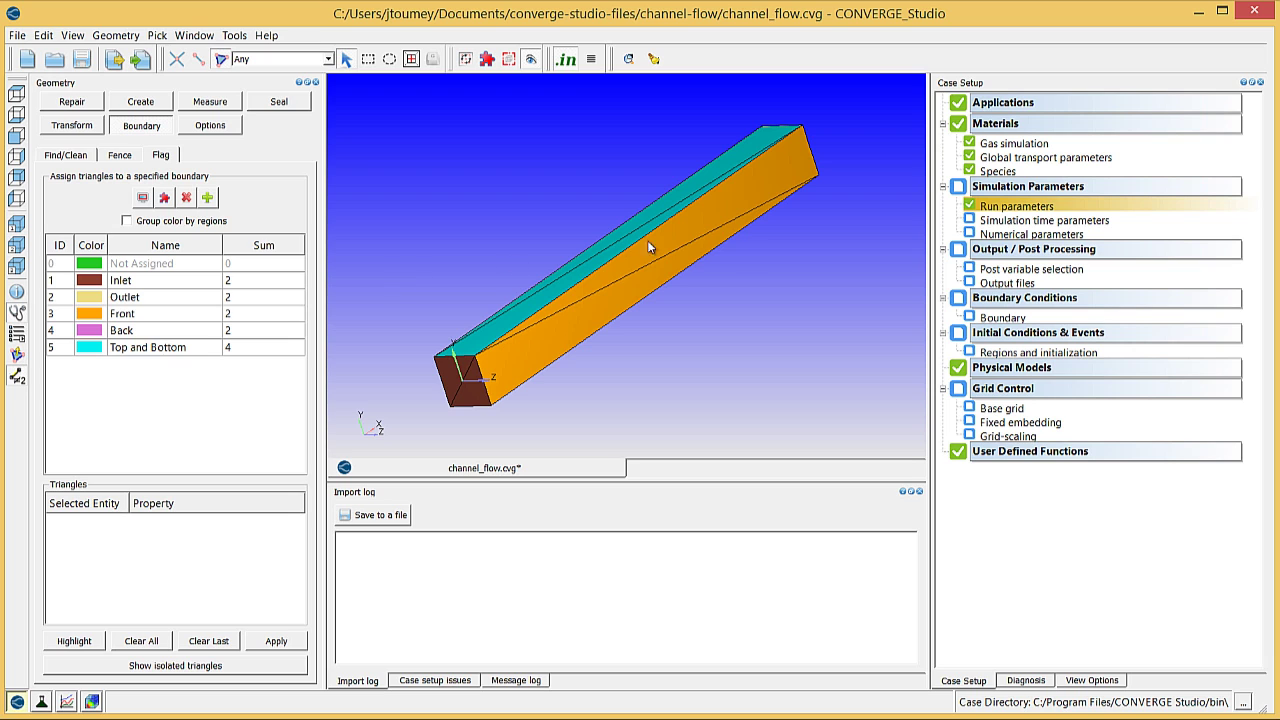
- In the simulation time parameters, set the start time to 0.0 and the end time to 20000 cycles
click(1000, 221)
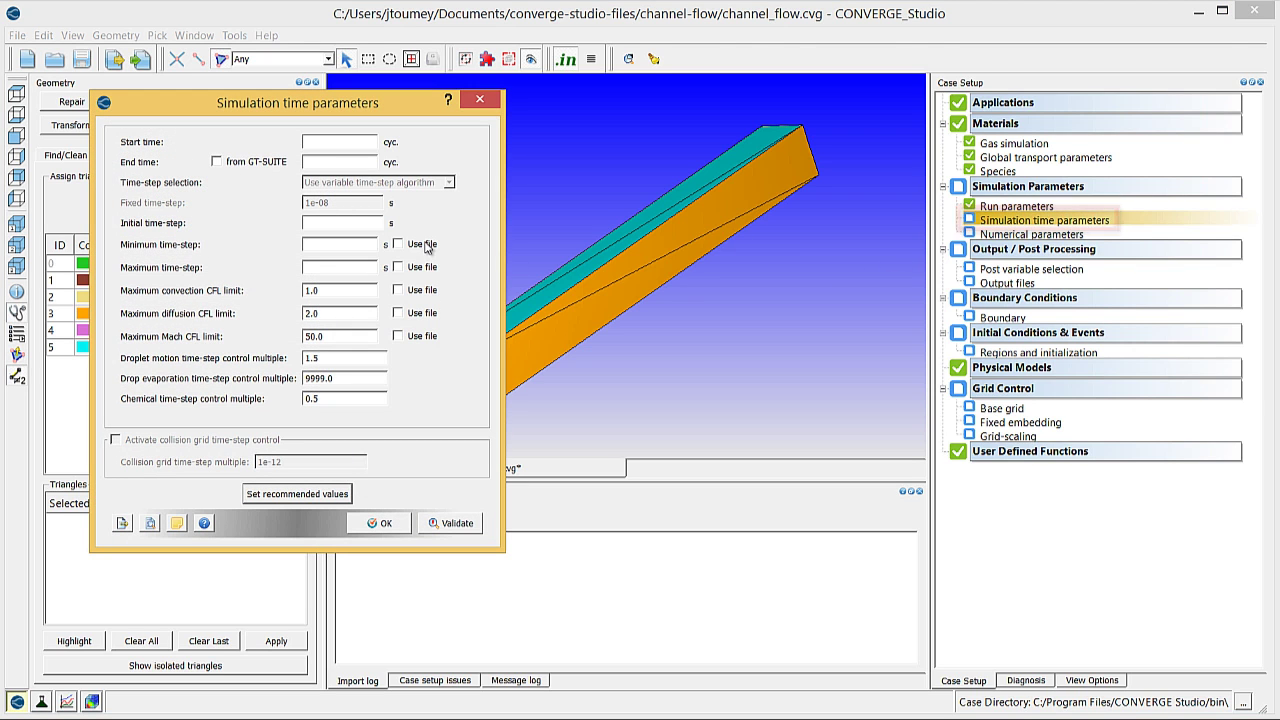
click(318, 145)
text(0.0)
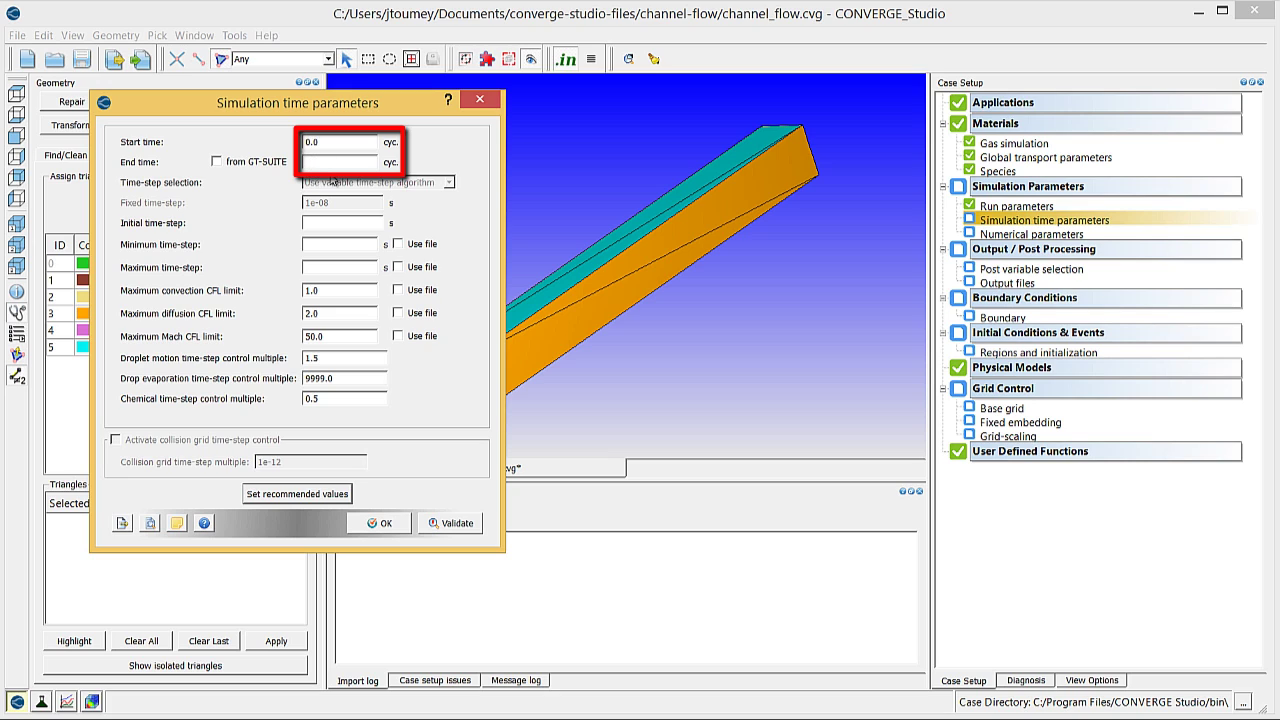
key(Tab)
text(20000)
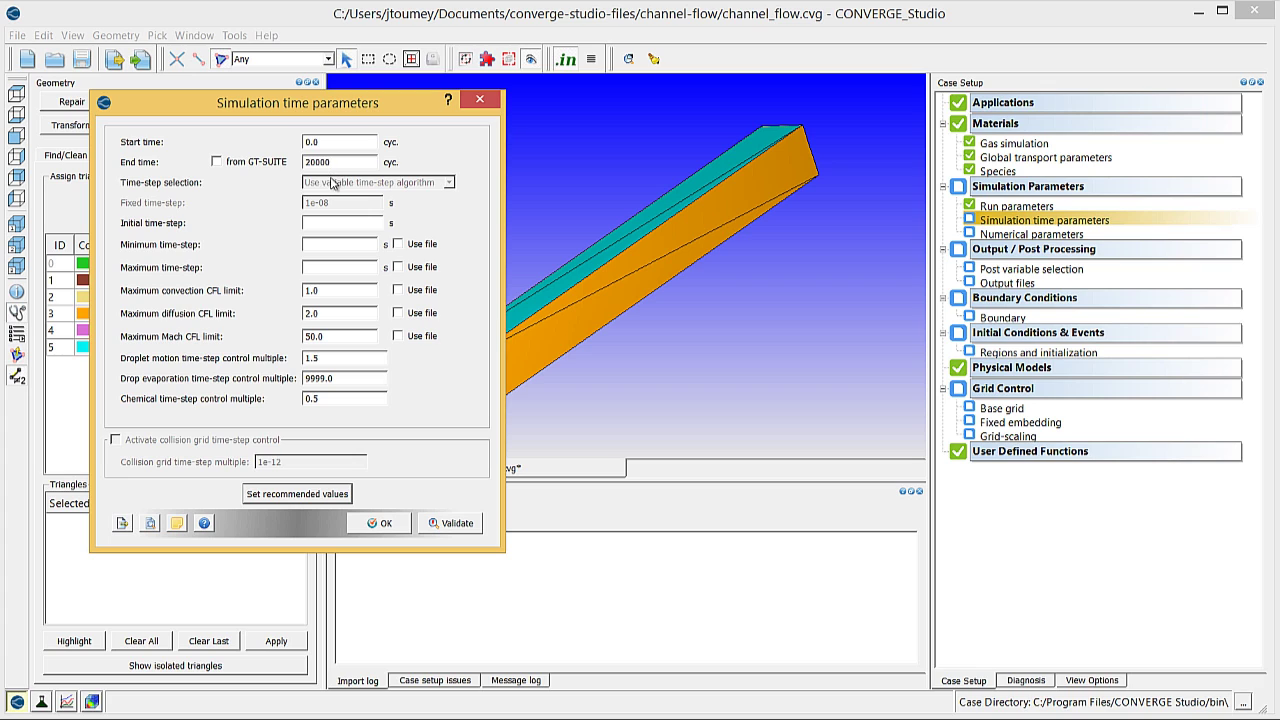
- Set the initial time-step to 1e-4 s, minimum to 1e-6 s and maximum to 1 s, and accept the time parameters
click(335, 224)
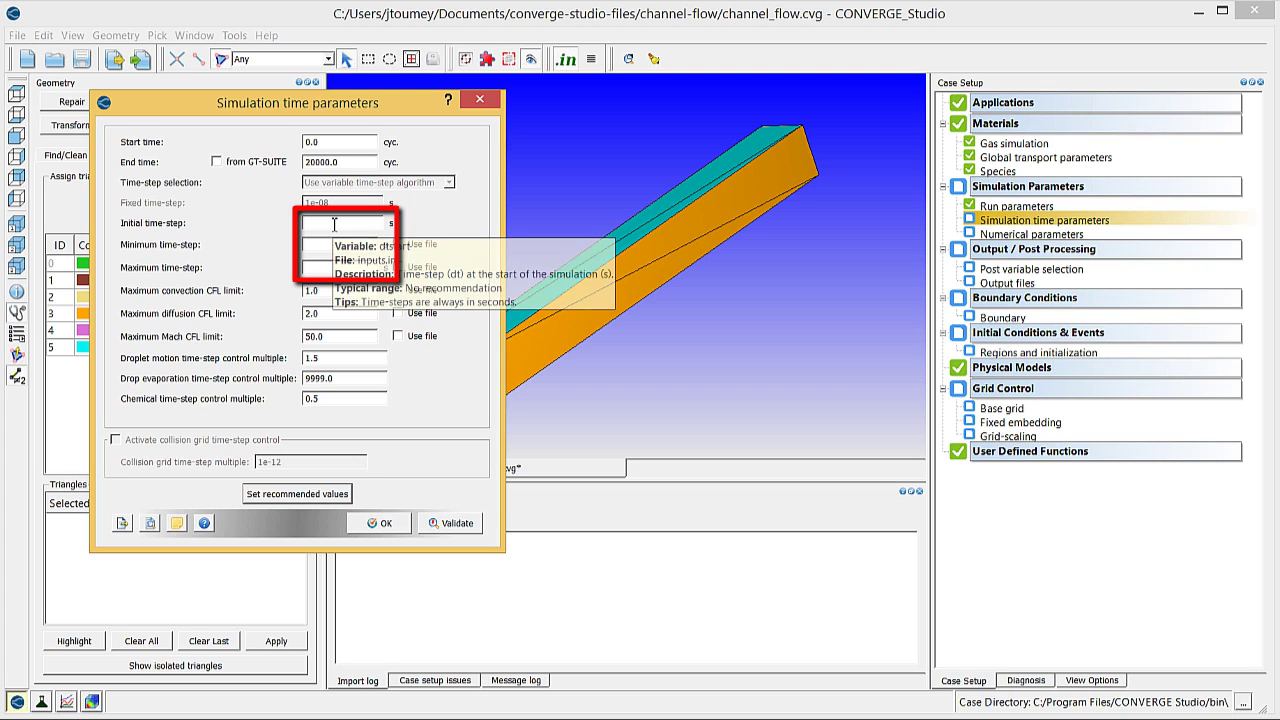
text(1e-4)
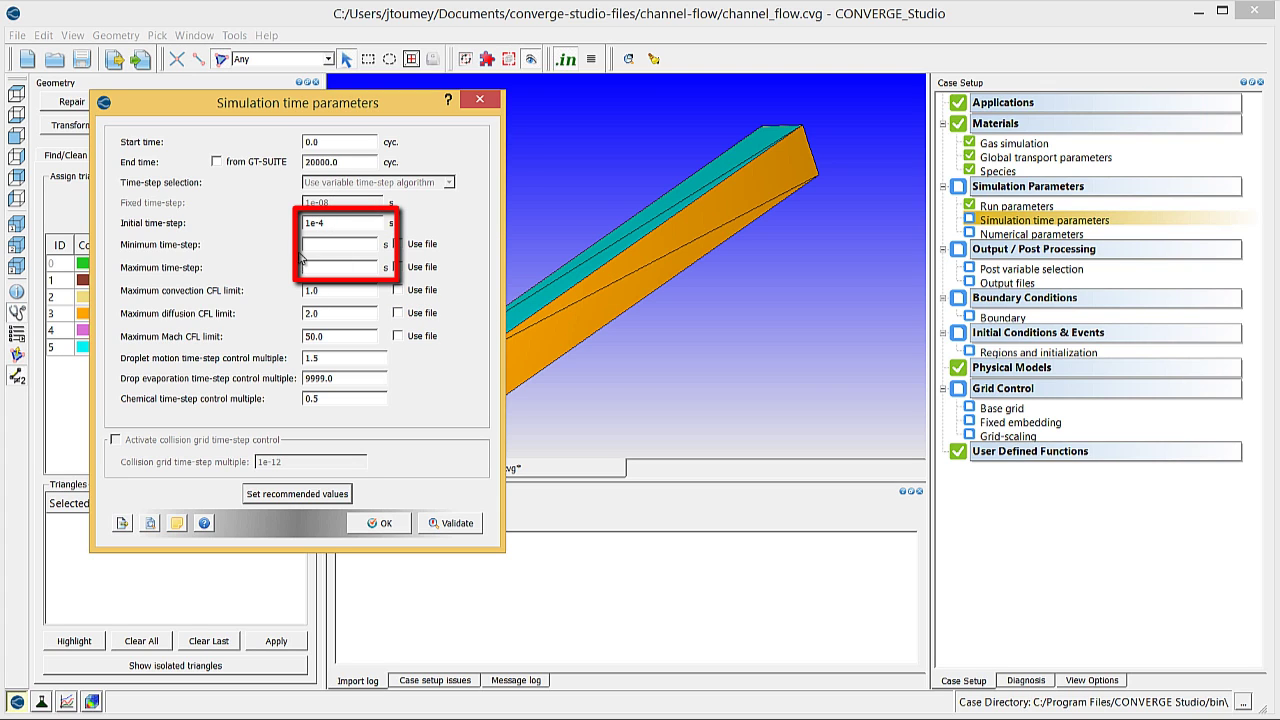
click(311, 246)
text(1e-6)
click(320, 268)
text(1)
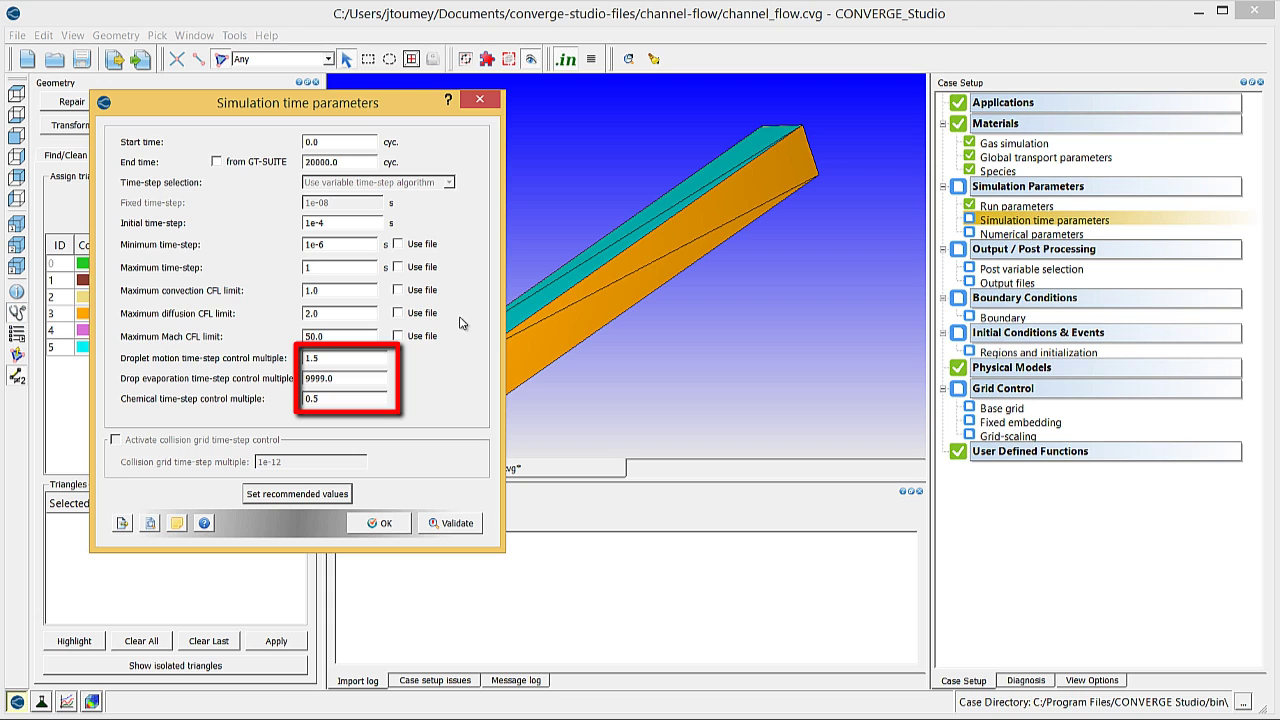
click(381, 523)
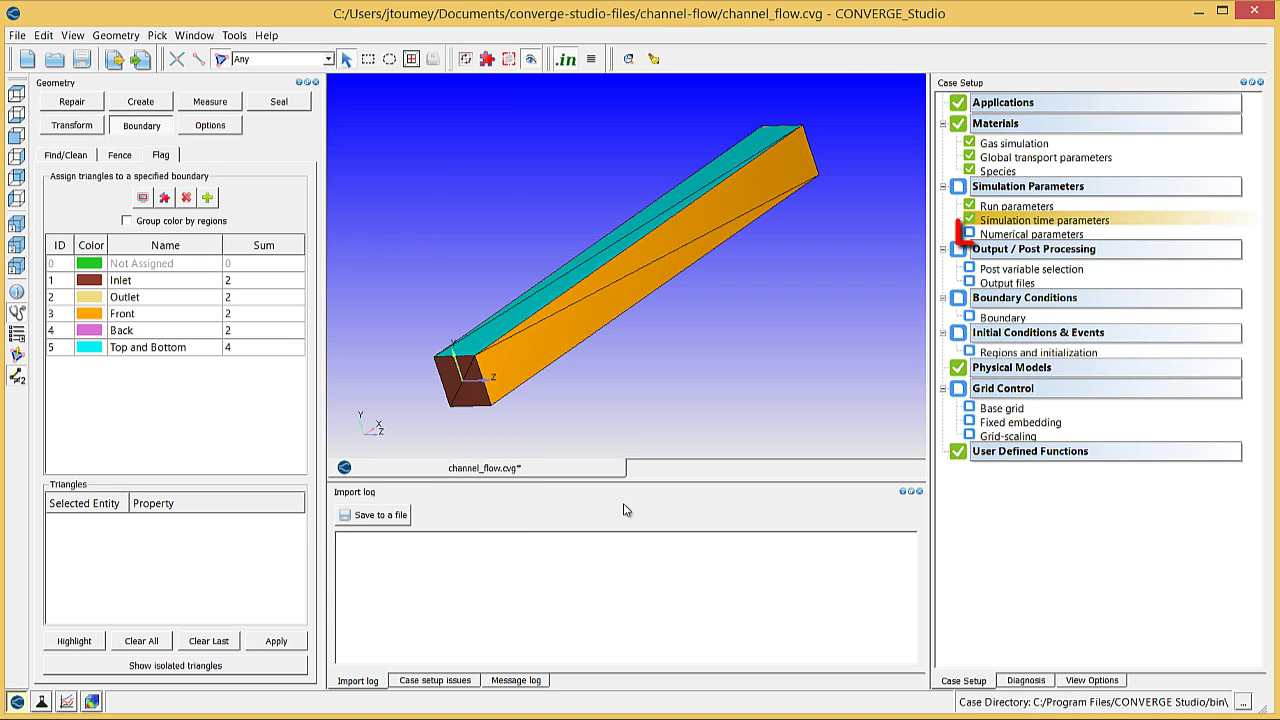
- In the numerical parameters, set the cycles before steady convergence is checked to 7500 and accept the settings
double_click(1012, 237)
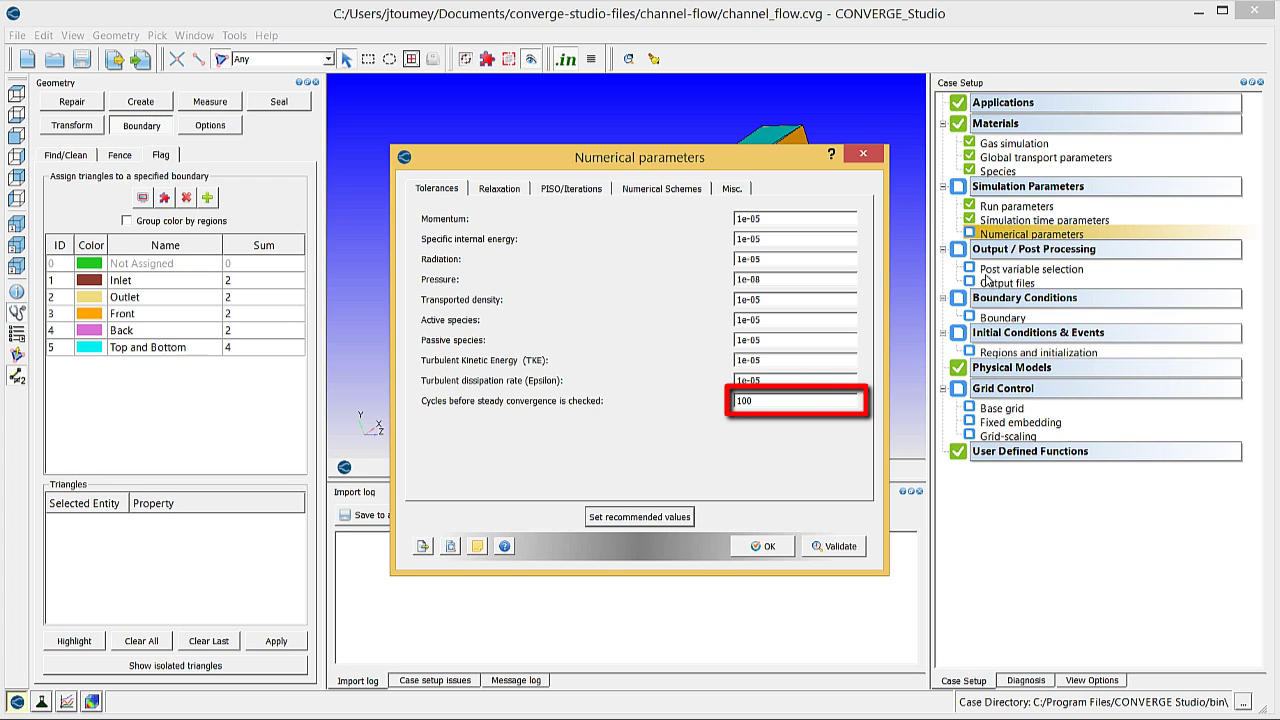
double_click(790, 402)
text(7500)
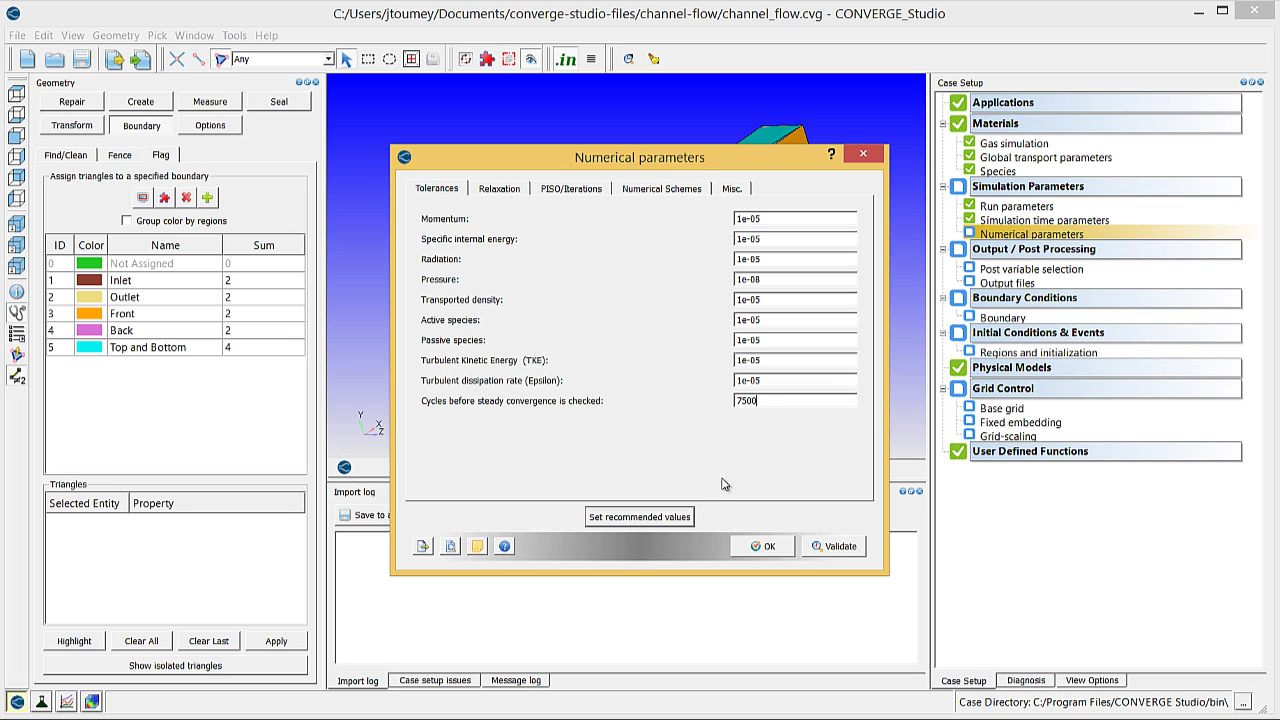
click(764, 546)
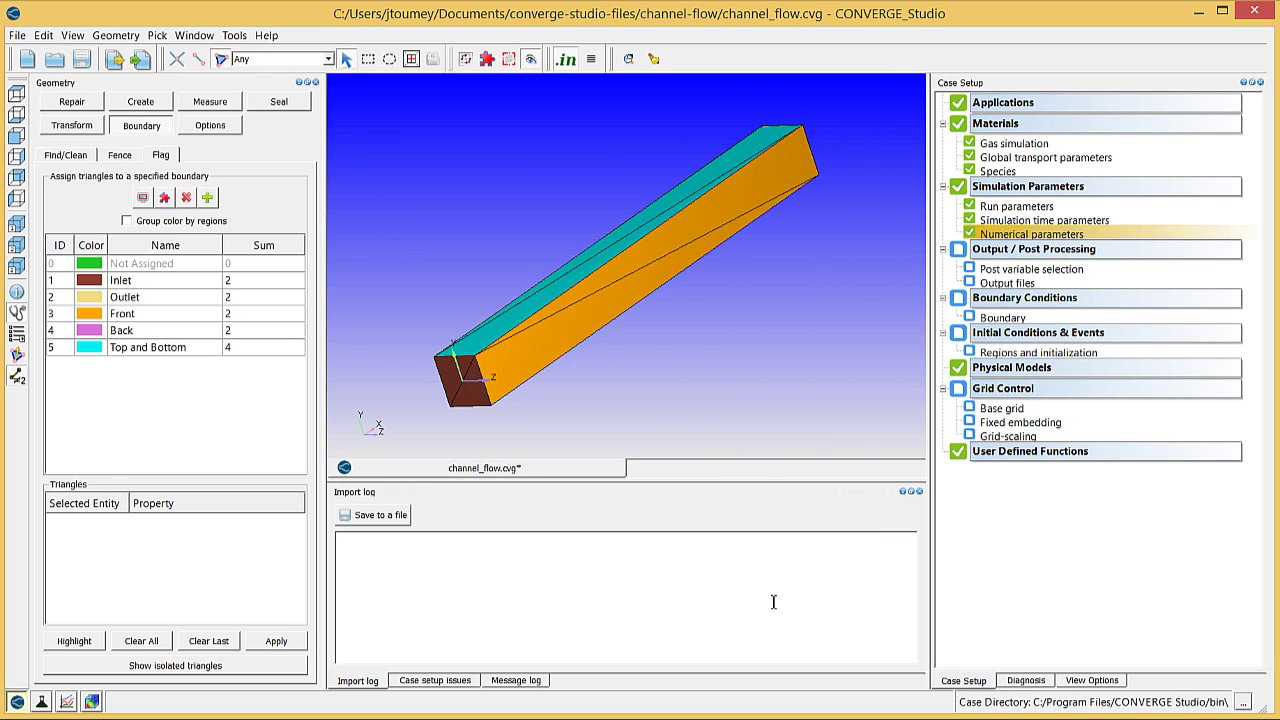